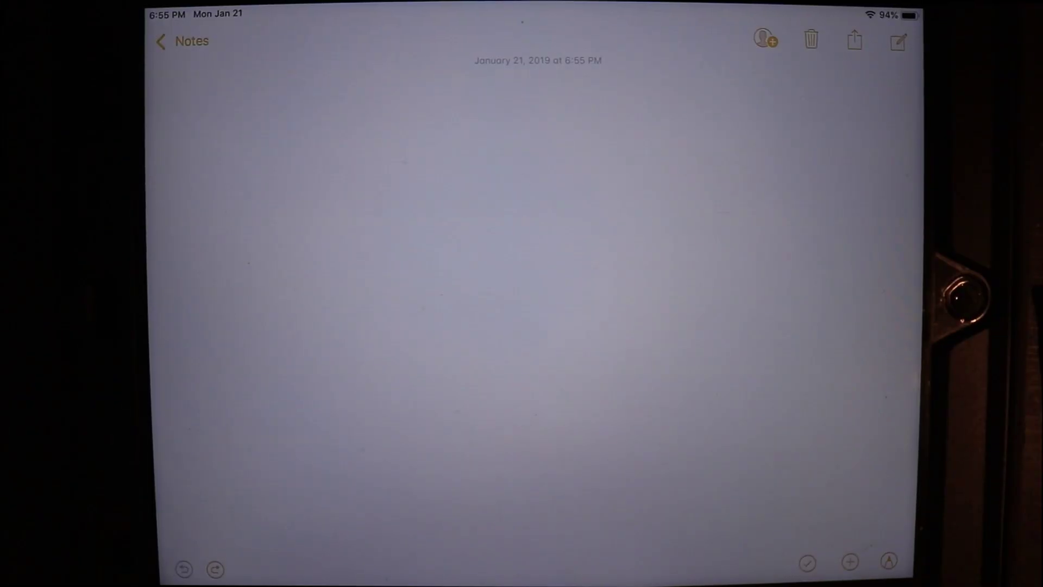
# Start an iPad screen recording from Control Center over the blank note.
pyautogui.moveTo(891, 11); pyautogui.dragTo(891, 244)
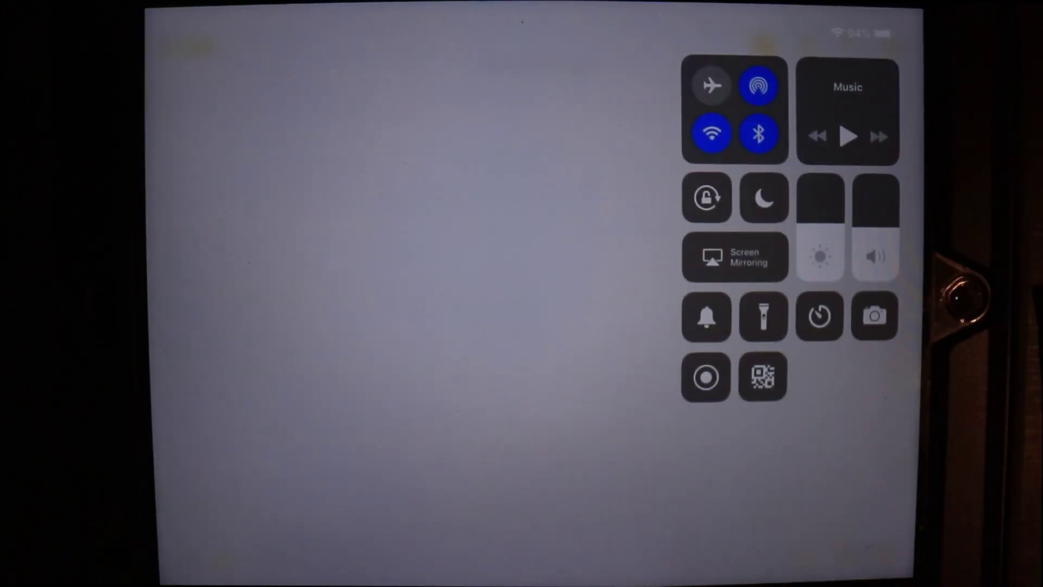
pyautogui.click(705, 373)
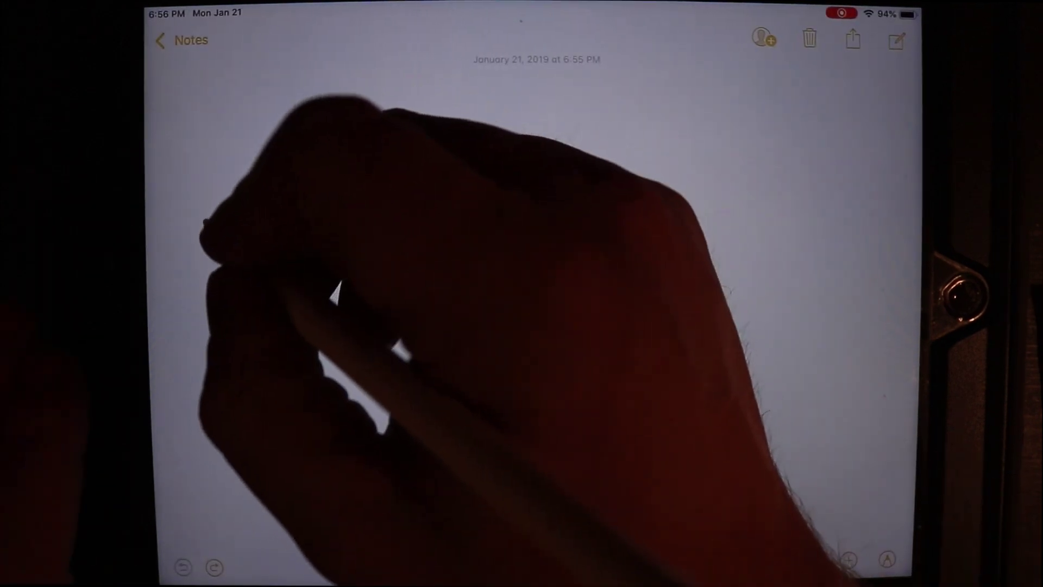
# Handwrite the two-word name across the top of the note.
pyautogui.moveTo(202, 260)
pyautogui.mouseDown()
pyautogui.moveTo(247, 140)
pyautogui.moveTo(266, 227)
pyautogui.moveTo(345, 226)
pyautogui.moveTo(372, 210)
pyautogui.moveTo(396, 227)
pyautogui.moveTo(467, 231)
pyautogui.mouseUp()
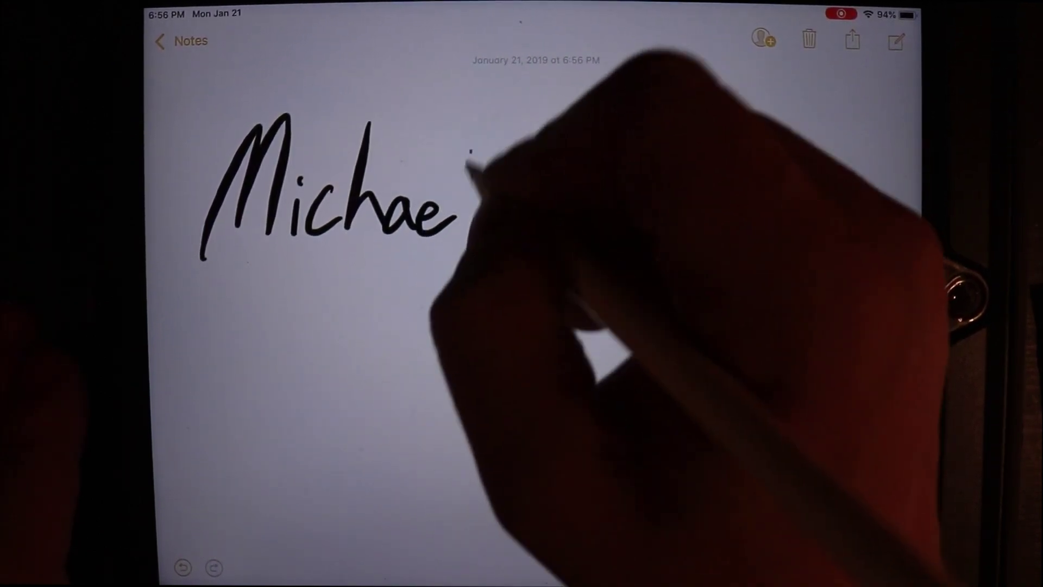
pyautogui.moveTo(472, 155); pyautogui.dragTo(459, 234)
pyautogui.moveTo(490, 183)
pyautogui.mouseDown()
pyautogui.moveTo(582, 140)
pyautogui.moveTo(492, 220)
pyautogui.mouseUp()
pyautogui.moveTo(594, 209)
pyautogui.mouseDown()
pyautogui.moveTo(602, 236)
pyautogui.moveTo(625, 217)
pyautogui.moveTo(660, 249)
pyautogui.moveTo(696, 247)
pyautogui.mouseUp()
pyautogui.moveTo(725, 203); pyautogui.dragTo(689, 251)
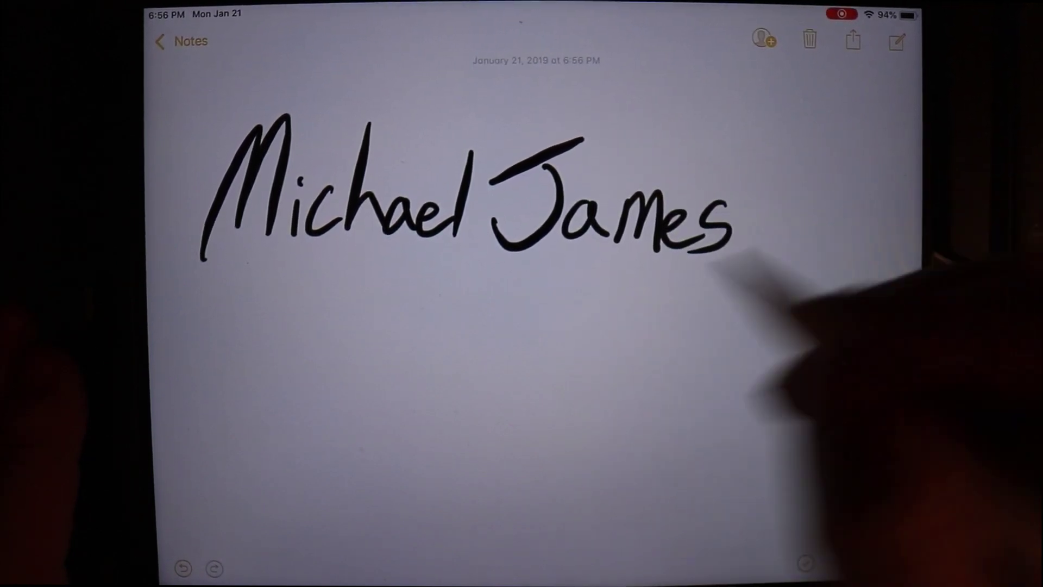
# Write 'Tech Dad' on the line below and underline it with a long squiggle.
pyautogui.moveTo(195, 379); pyautogui.dragTo(307, 288)
pyautogui.moveTo(259, 333)
pyautogui.mouseDown()
pyautogui.moveTo(239, 415)
pyautogui.moveTo(296, 412)
pyautogui.mouseUp()
pyautogui.moveTo(329, 380); pyautogui.dragTo(331, 414)
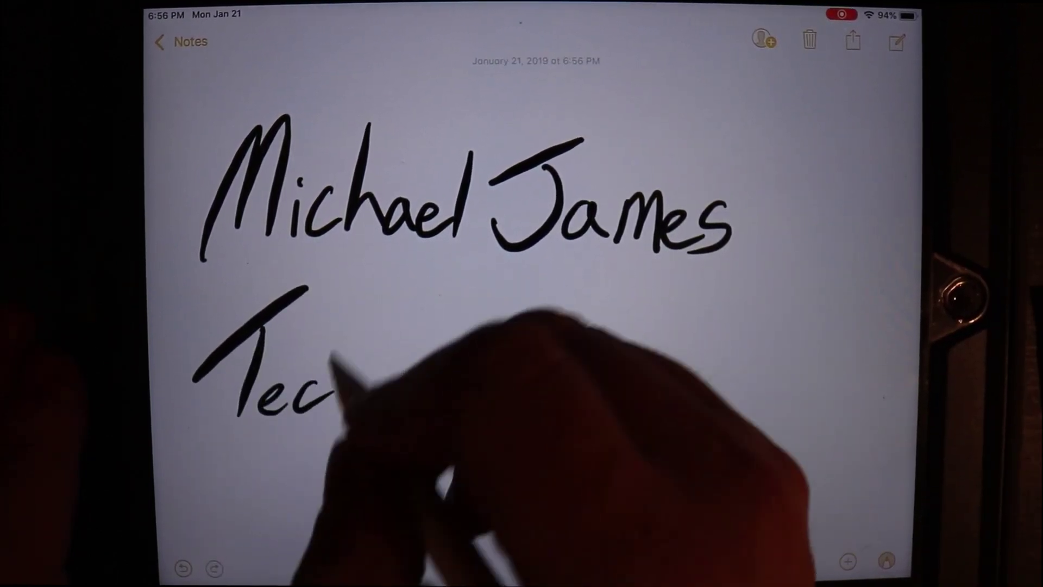
pyautogui.moveTo(350, 320); pyautogui.dragTo(372, 402)
pyautogui.moveTo(425, 321); pyautogui.dragTo(412, 415)
pyautogui.moveTo(425, 321); pyautogui.dragTo(413, 416)
pyautogui.moveTo(475, 380); pyautogui.dragTo(486, 407)
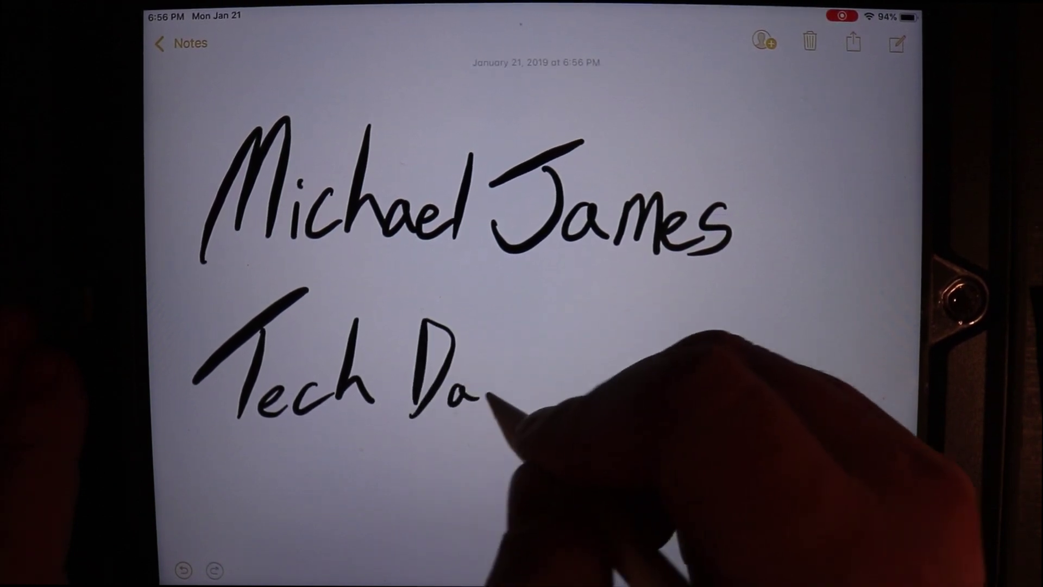
pyautogui.moveTo(518, 375); pyautogui.dragTo(491, 405)
pyautogui.moveTo(531, 328); pyautogui.dragTo(524, 401)
pyautogui.moveTo(345, 462); pyautogui.dragTo(785, 466)
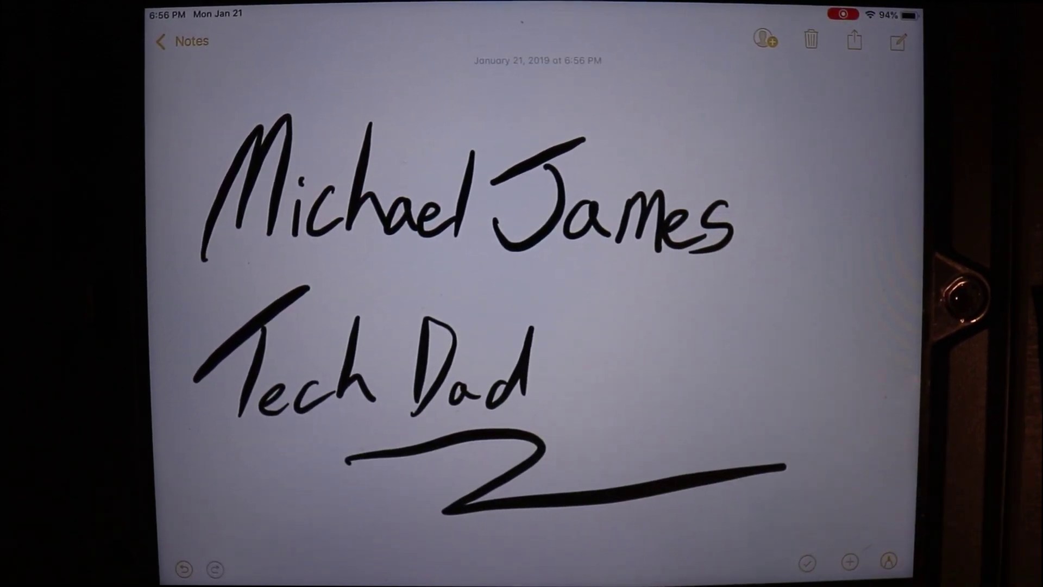
# Stop the screen recording, start a new one, and show the note's drawing tools.
pyautogui.click(843, 14)
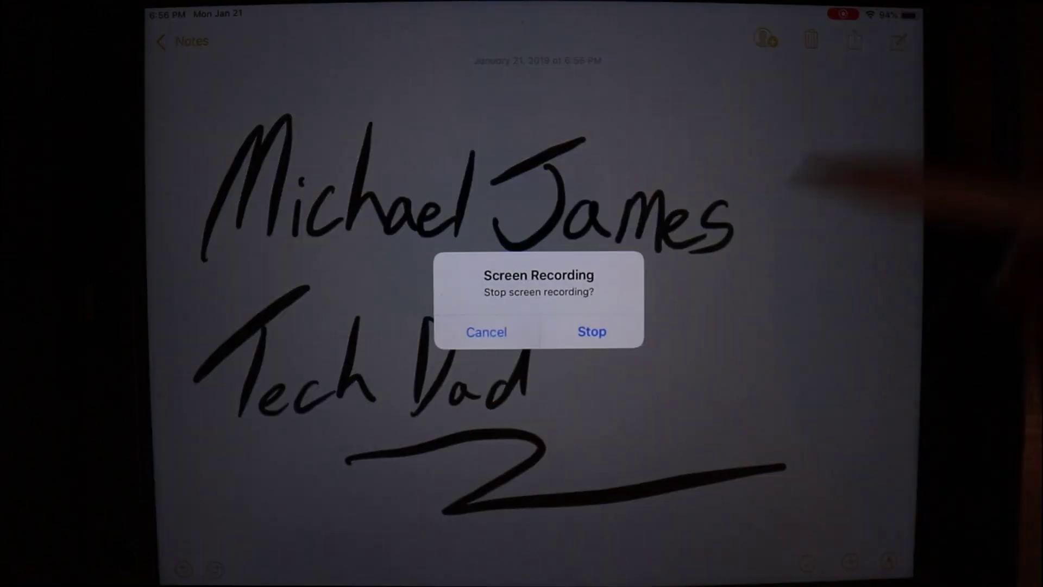
pyautogui.click(591, 331)
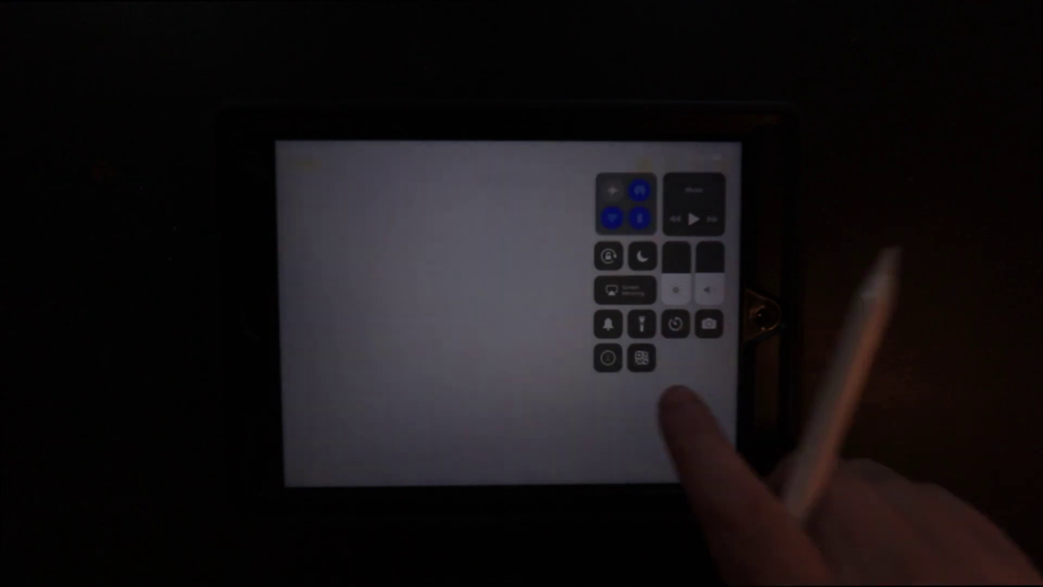
pyautogui.click(651, 472)
pyautogui.click(719, 471)
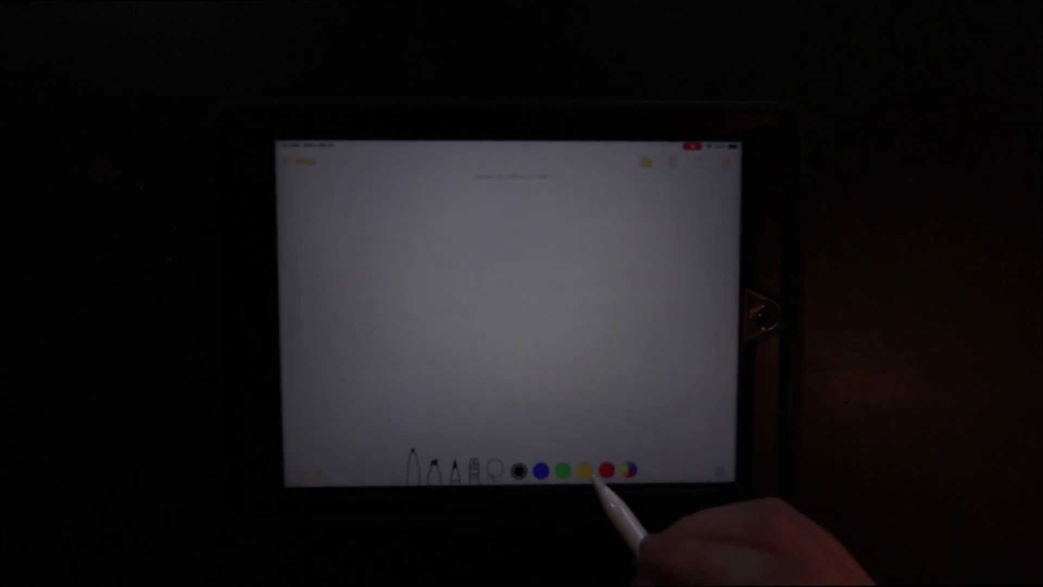
# Draw a yellow sun and a wavy green ground line beneath it.
pyautogui.moveTo(471, 191)
pyautogui.mouseDown()
pyautogui.moveTo(465, 239)
pyautogui.moveTo(481, 335)
pyautogui.moveTo(442, 279)
pyautogui.moveTo(459, 269)
pyautogui.mouseUp()
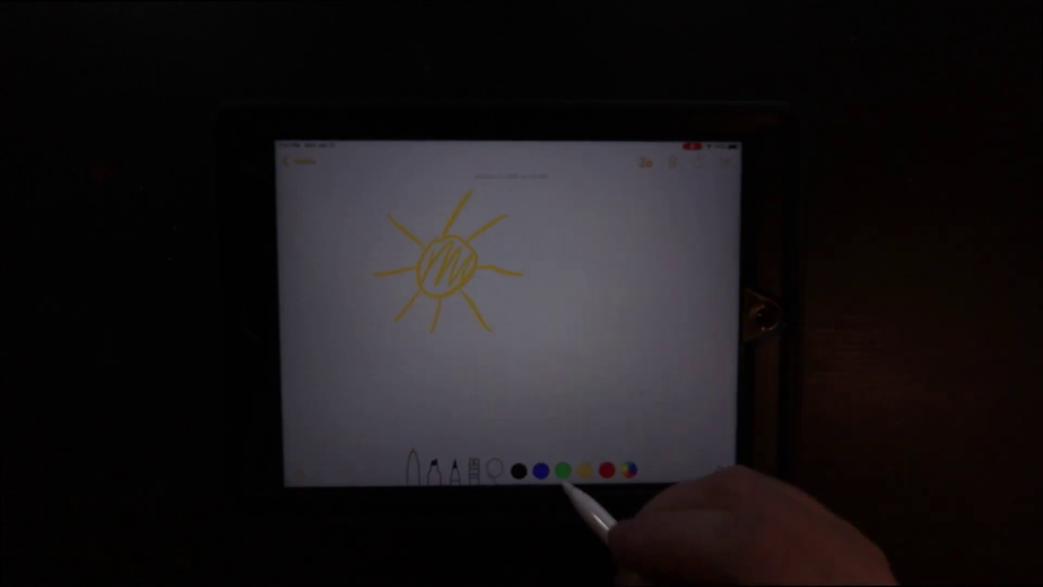
pyautogui.click(562, 470)
pyautogui.moveTo(354, 379); pyautogui.dragTo(632, 363)
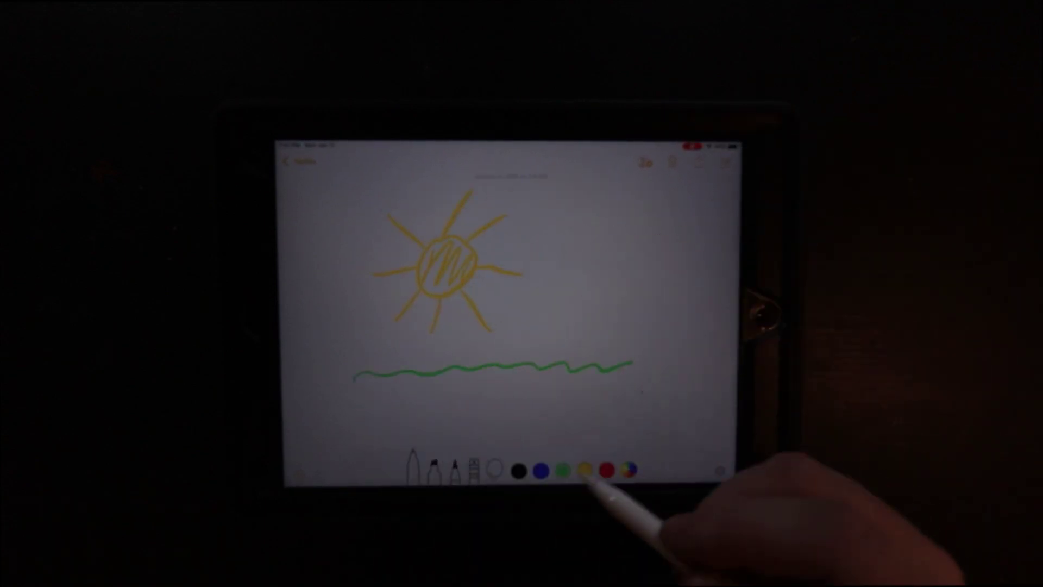
# Draw a dark brown tree trunk topped with green leaves from the colour palette.
pyautogui.click(630, 470)
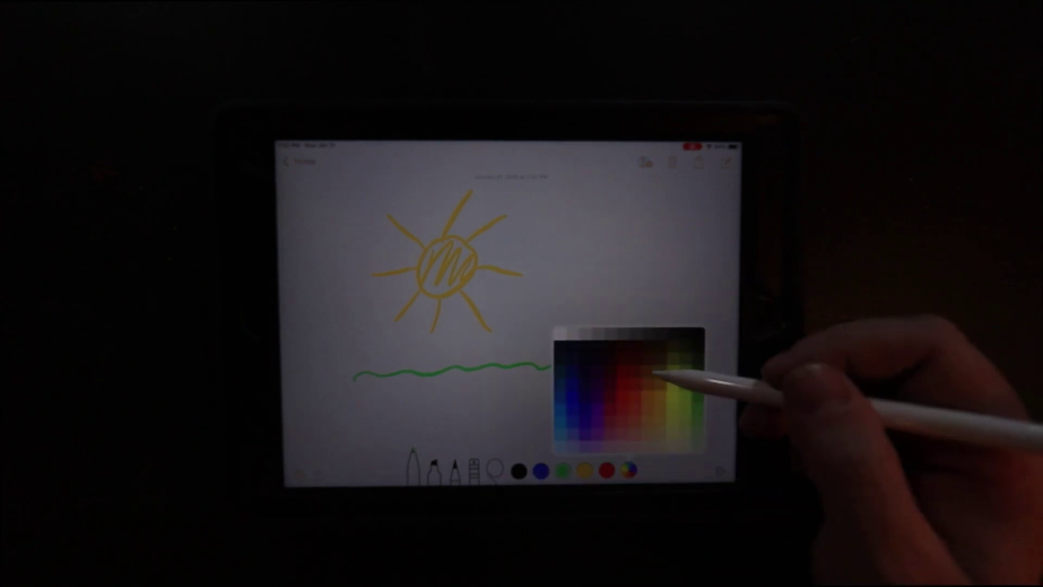
pyautogui.click(648, 358)
pyautogui.moveTo(535, 363)
pyautogui.mouseDown()
pyautogui.moveTo(540, 333)
pyautogui.moveTo(543, 363)
pyautogui.mouseUp()
pyautogui.click(630, 470)
pyautogui.click(700, 402)
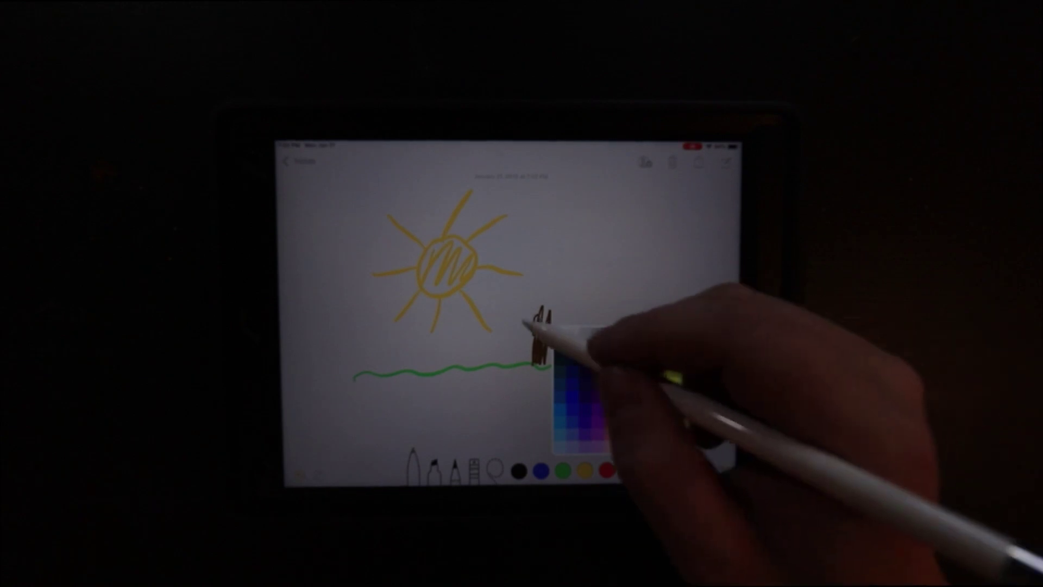
pyautogui.moveTo(522, 320)
pyautogui.mouseDown()
pyautogui.moveTo(569, 307)
pyautogui.moveTo(566, 325)
pyautogui.moveTo(589, 315)
pyautogui.mouseUp()
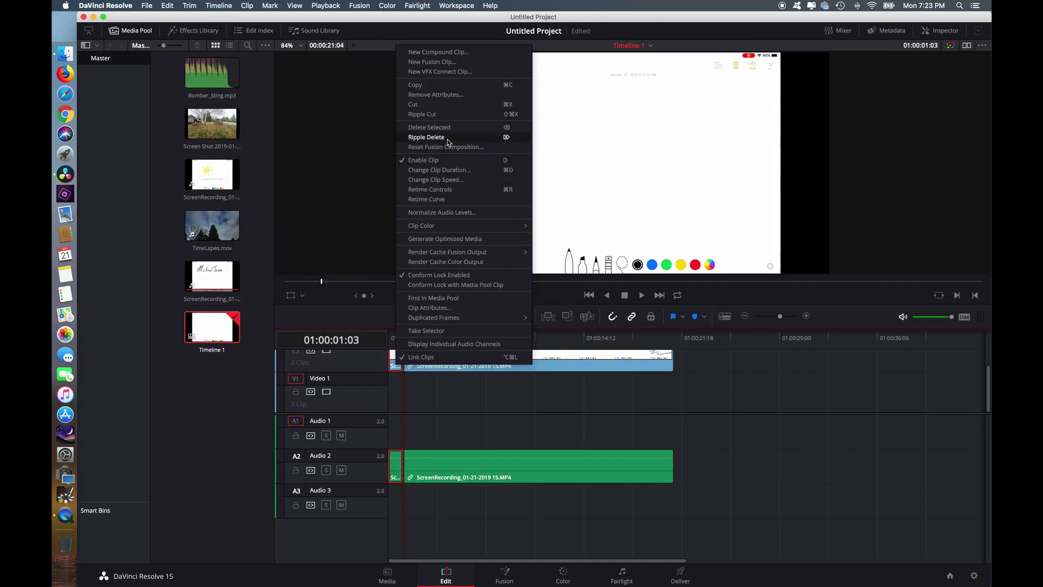
# Ripple delete the short first clip and scrub through the handwriting recording.
pyautogui.click(426, 138)
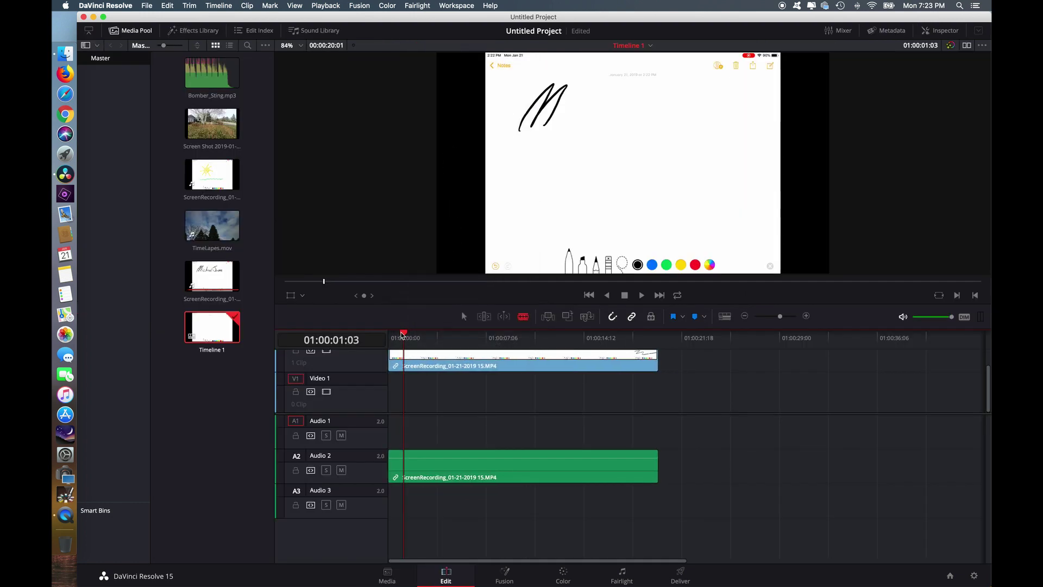
pyautogui.moveTo(403, 336)
pyautogui.mouseDown()
pyautogui.moveTo(657, 371)
pyautogui.moveTo(648, 370)
pyautogui.mouseUp()
# On the Color page, add an alpha output and connect node 01's key to it.
pyautogui.click(564, 577)
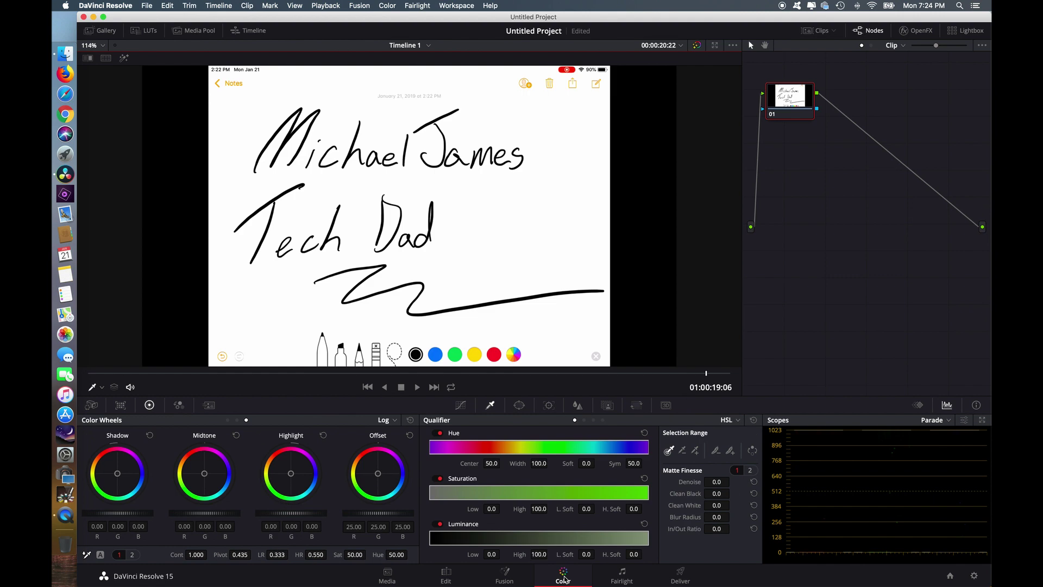
pyautogui.rightClick(817, 228)
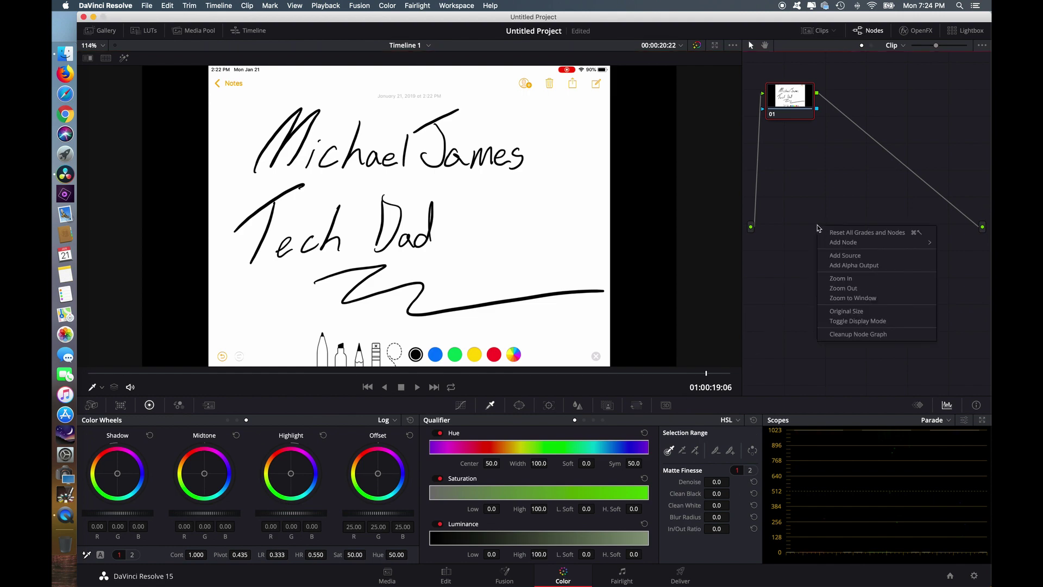
pyautogui.click(851, 265)
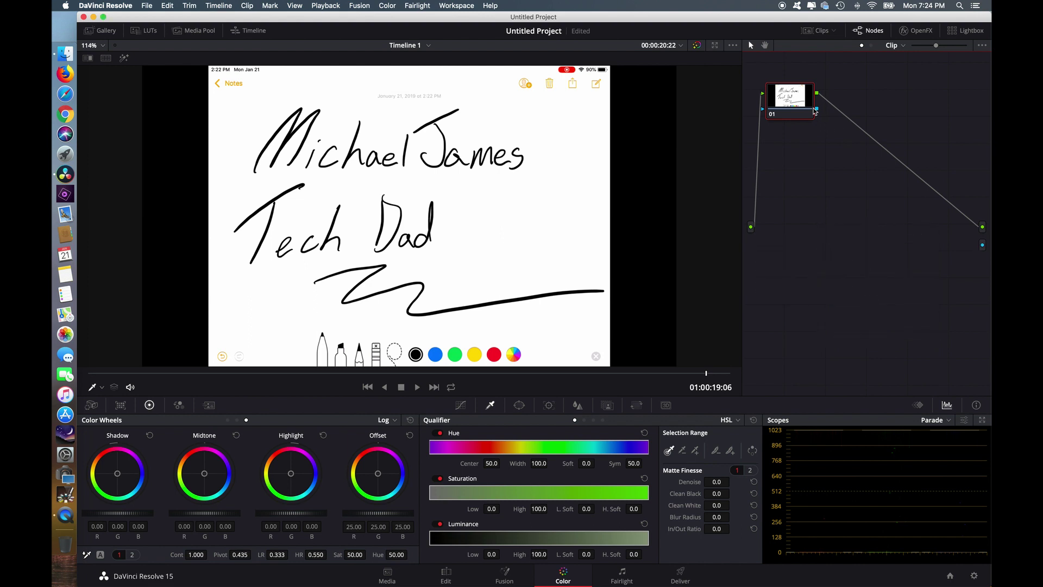
pyautogui.moveTo(846, 145); pyautogui.dragTo(982, 237)
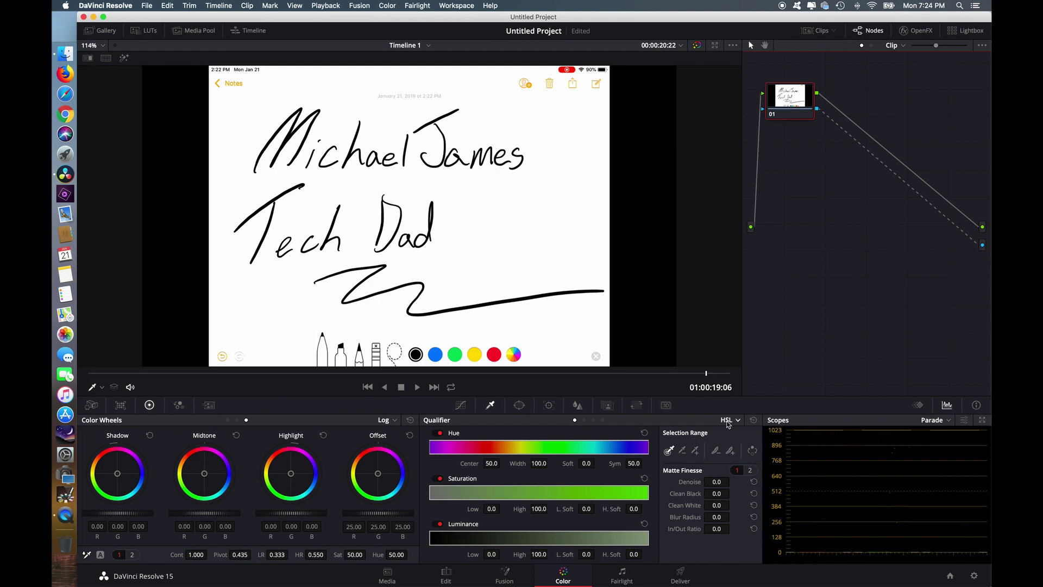
# Enable a Curve window and begin outlining the right side of the handwriting.
pyautogui.click(519, 405)
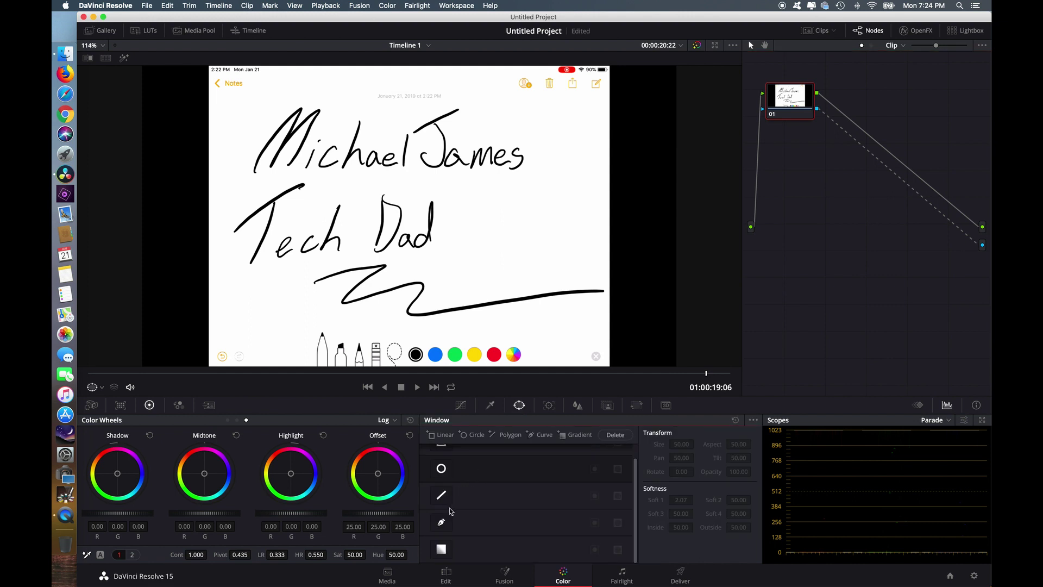
pyautogui.click(442, 523)
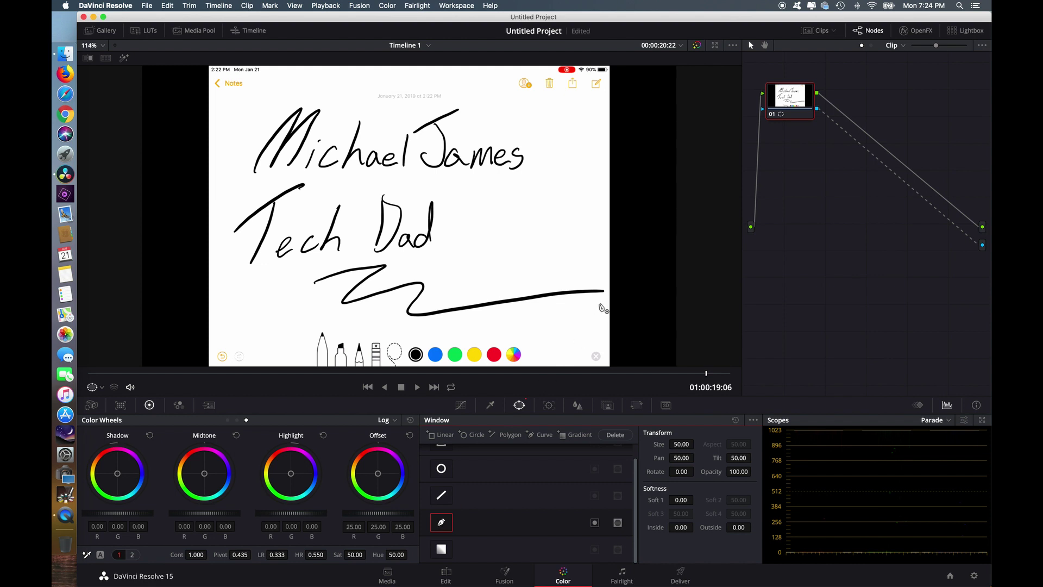
pyautogui.click(566, 306)
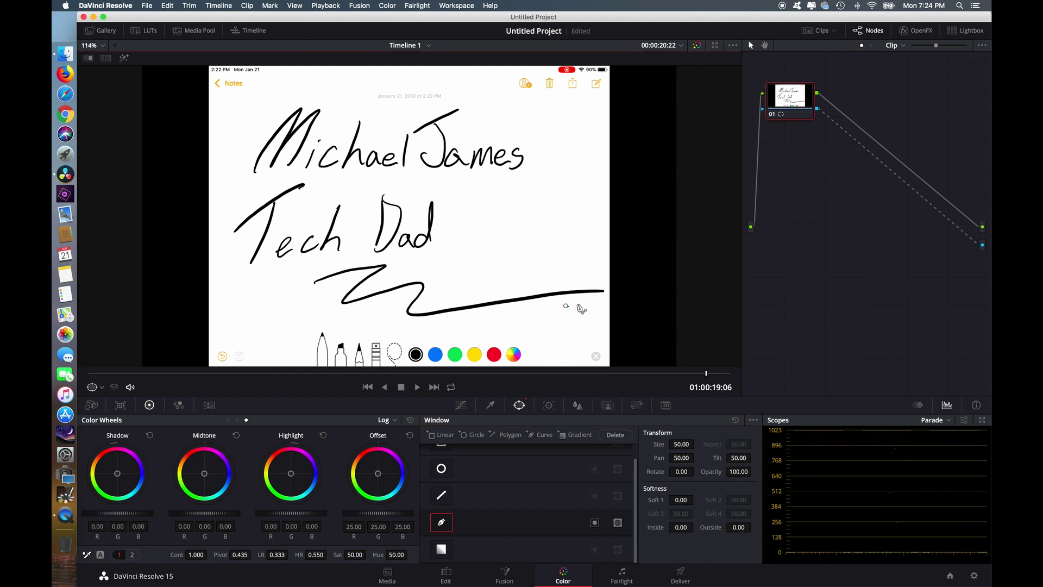
pyautogui.click(605, 279)
pyautogui.click(454, 282)
pyautogui.click(454, 186)
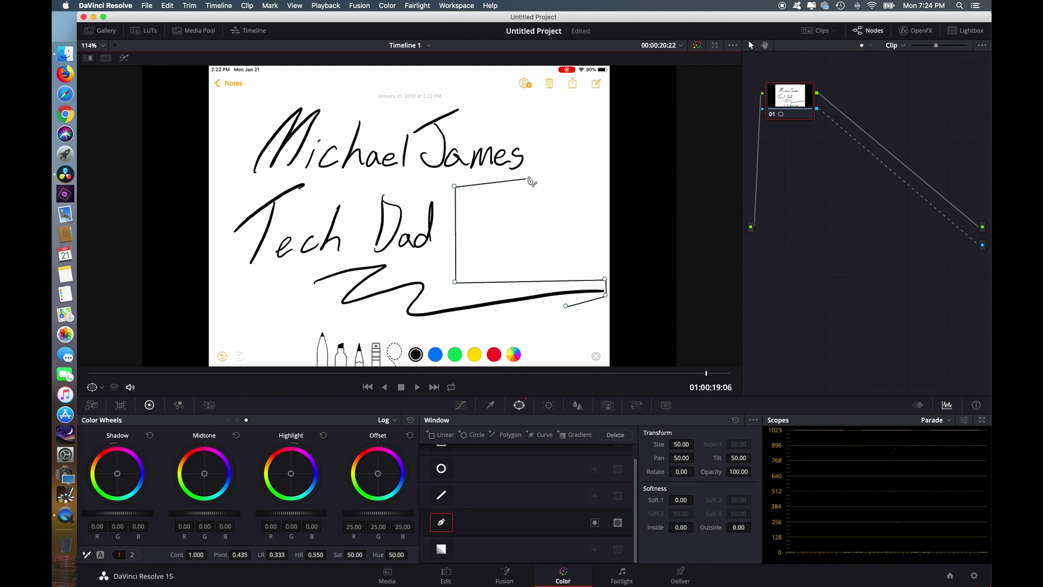
pyautogui.click(535, 176)
# Trace the mask across the top, left and bottom, closing it on the first point.
pyautogui.click(531, 109)
pyautogui.click(399, 101)
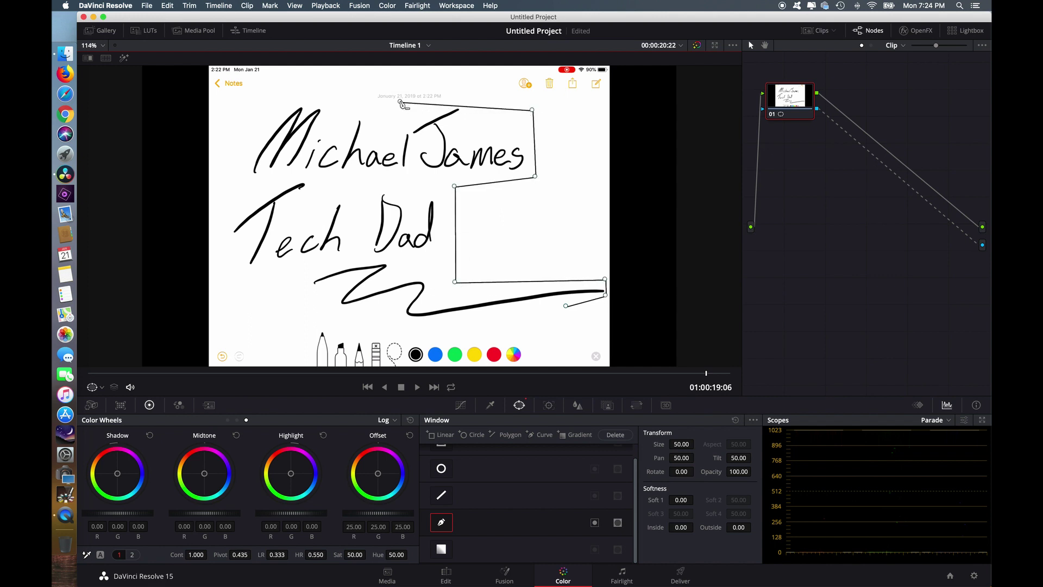
pyautogui.click(269, 102)
pyautogui.click(219, 196)
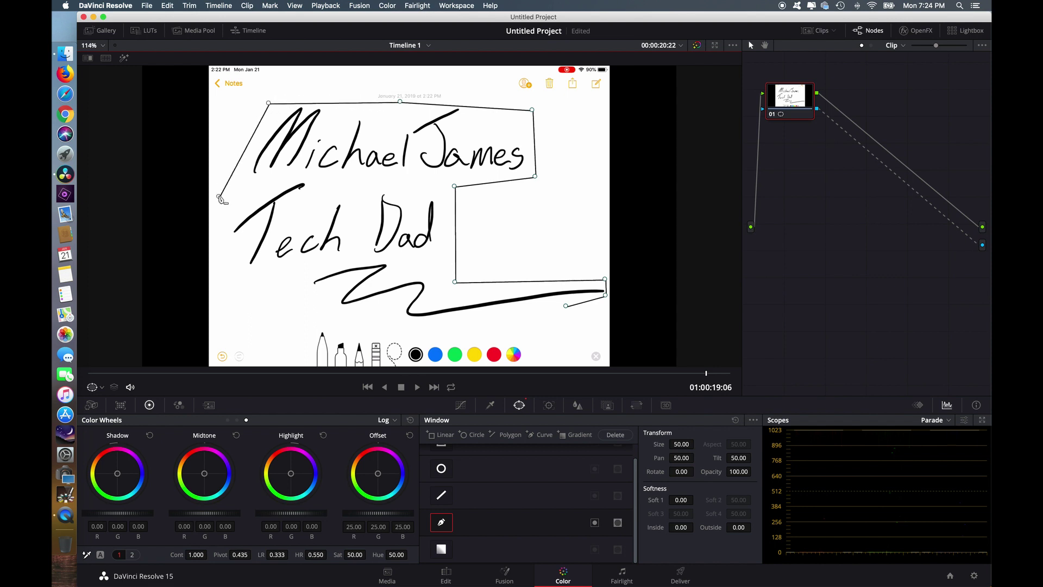
pyautogui.click(229, 263)
pyautogui.click(313, 297)
pyautogui.click(415, 332)
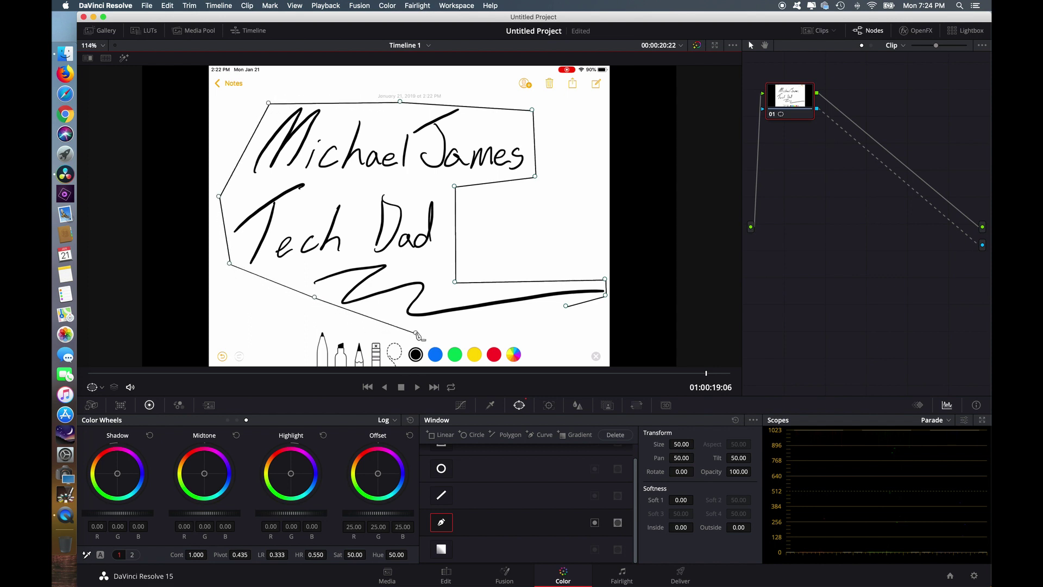
pyautogui.click(565, 305)
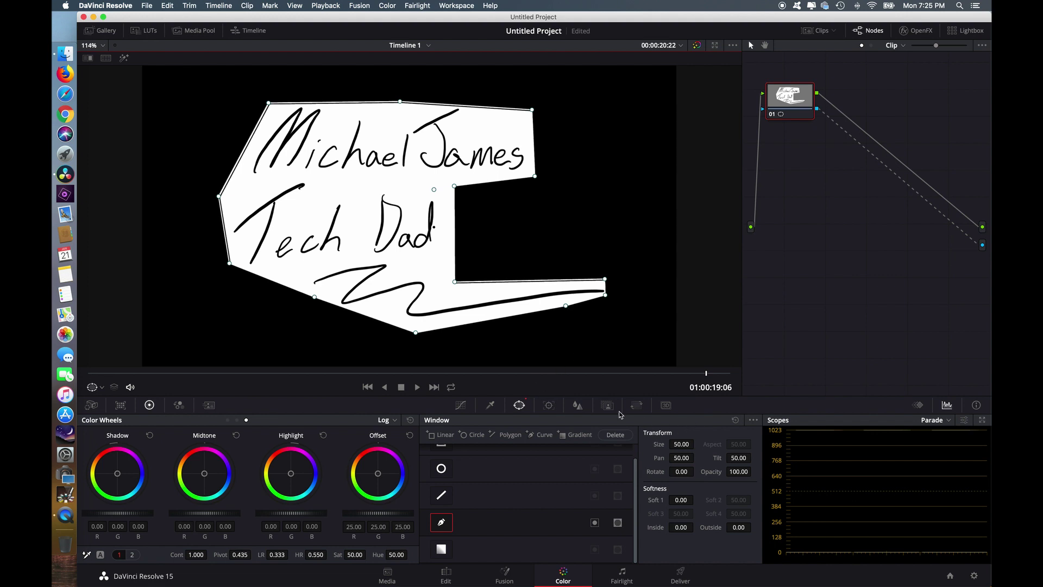
# Key the handwriting with the qualifier by sampling the white paper and inverting the key.
pyautogui.click(491, 406)
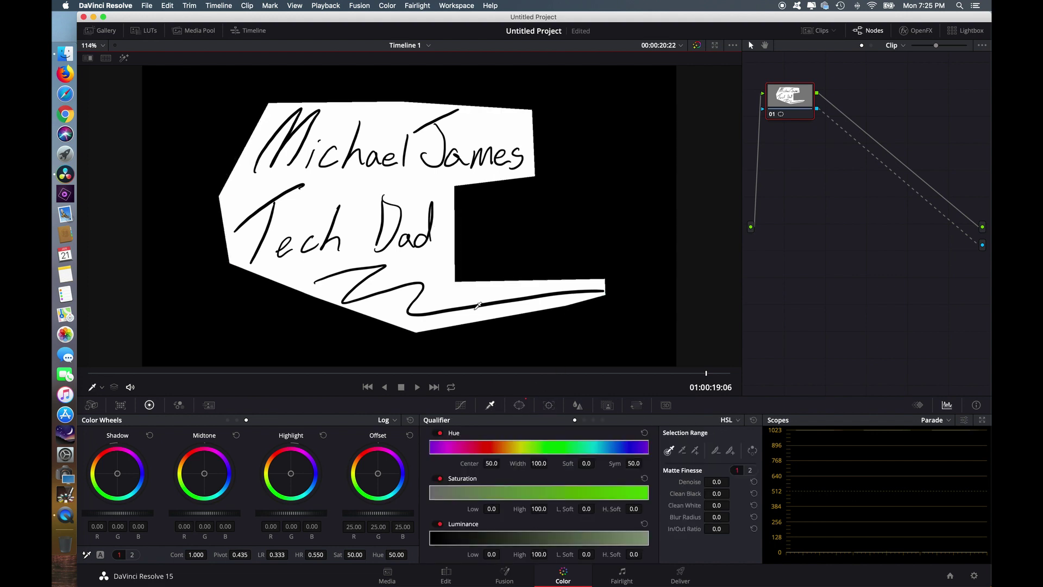
pyautogui.click(444, 262)
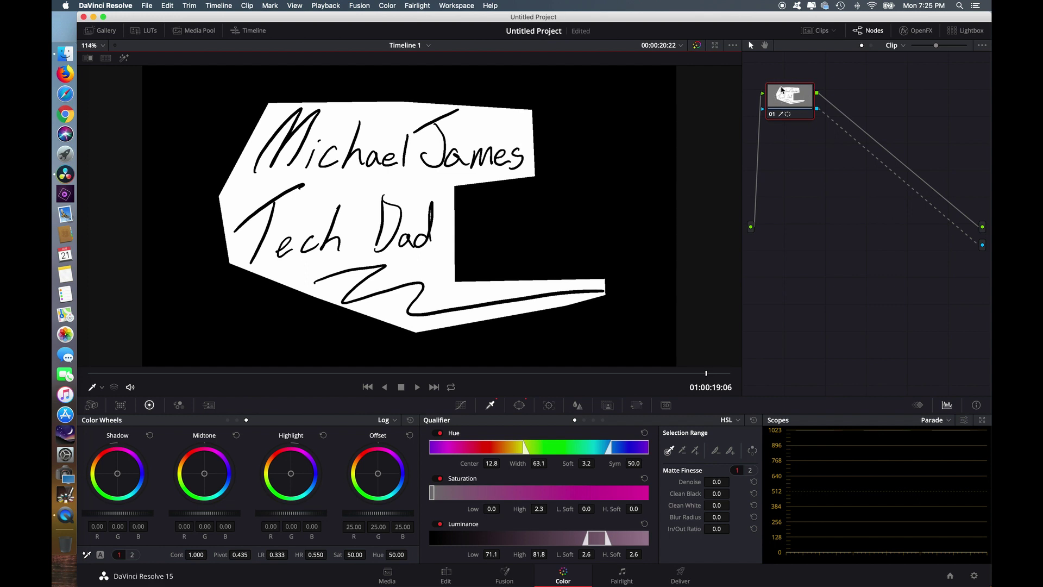
pyautogui.click(751, 451)
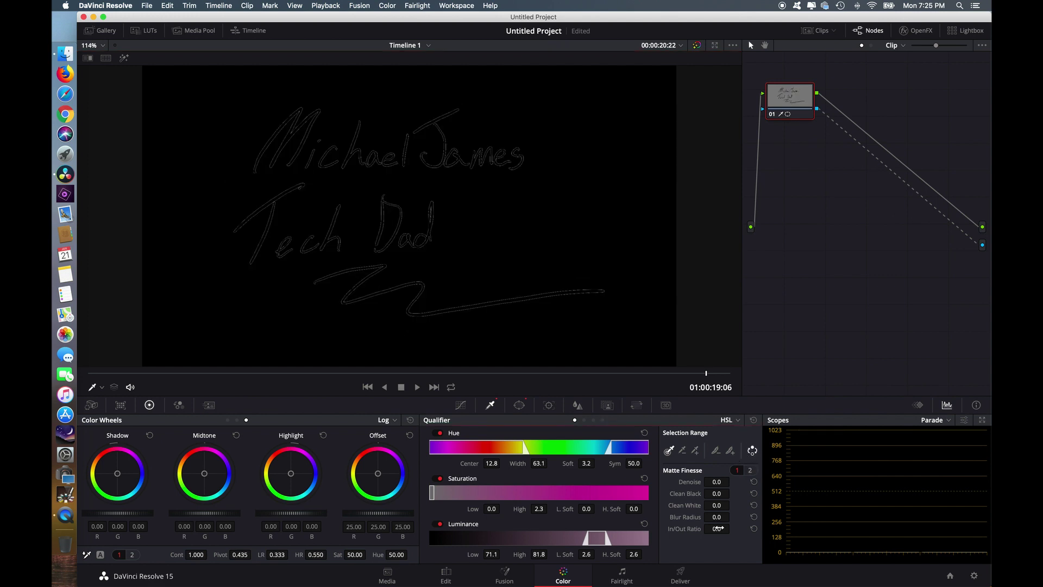
# Set Blur Radius to 18.0 and Clean White to 20.5, then scrub back to check the key.
pyautogui.moveTo(716, 517); pyautogui.dragTo(730, 516)
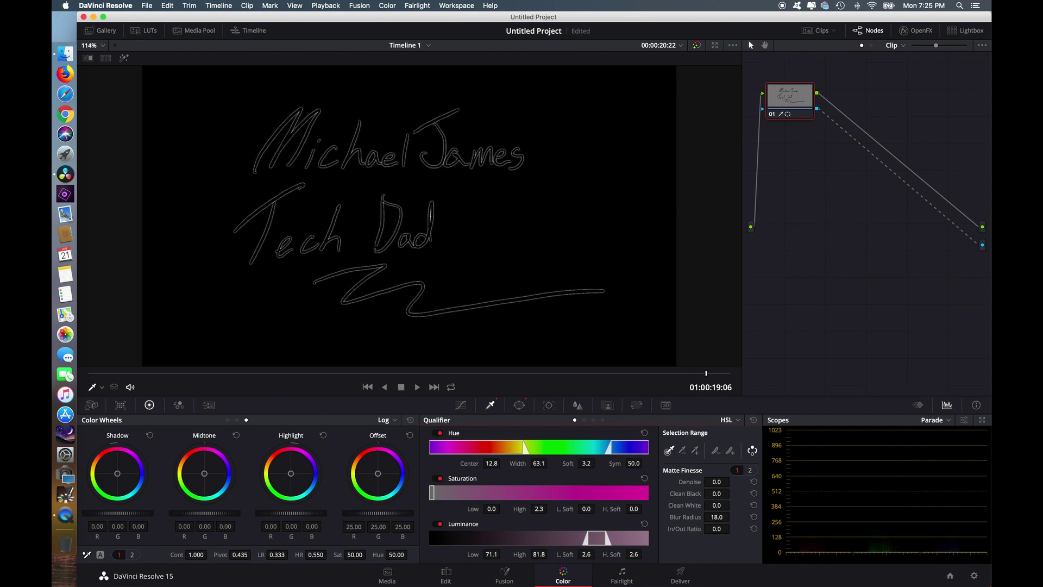
pyautogui.moveTo(717, 493)
pyautogui.mouseDown()
pyautogui.moveTo(700, 493)
pyautogui.moveTo(733, 494)
pyautogui.moveTo(701, 493)
pyautogui.moveTo(732, 504)
pyautogui.mouseUp()
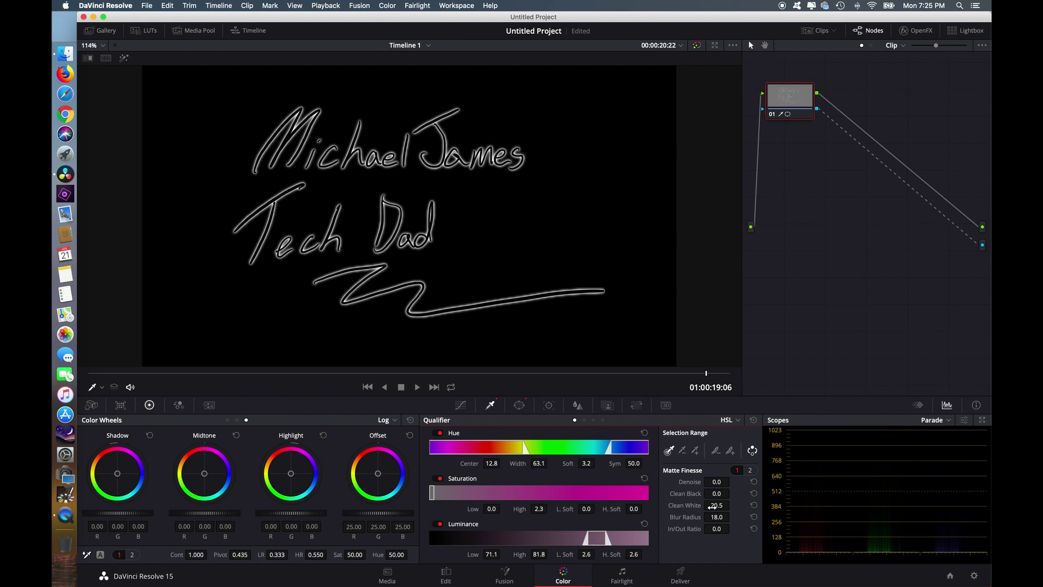
pyautogui.moveTo(707, 376)
pyautogui.mouseDown()
pyautogui.moveTo(256, 347)
pyautogui.moveTo(82, 358)
pyautogui.mouseUp()
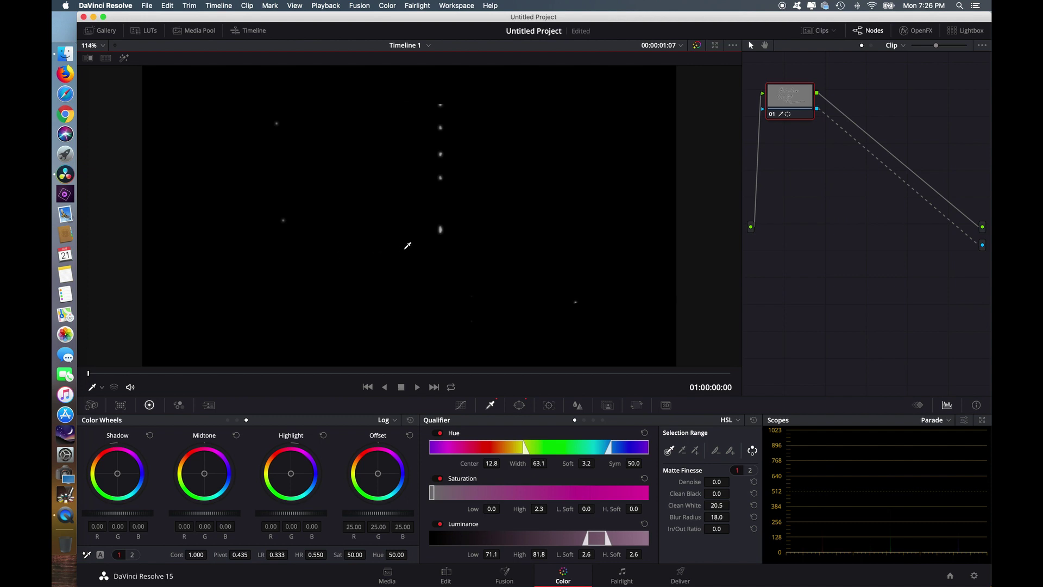
# Sample faint strokes to widen the hue qualifier to Center 22.0, Width 99.6, and review the matte.
pyautogui.click(695, 451)
pyautogui.moveTo(442, 228); pyautogui.dragTo(445, 224)
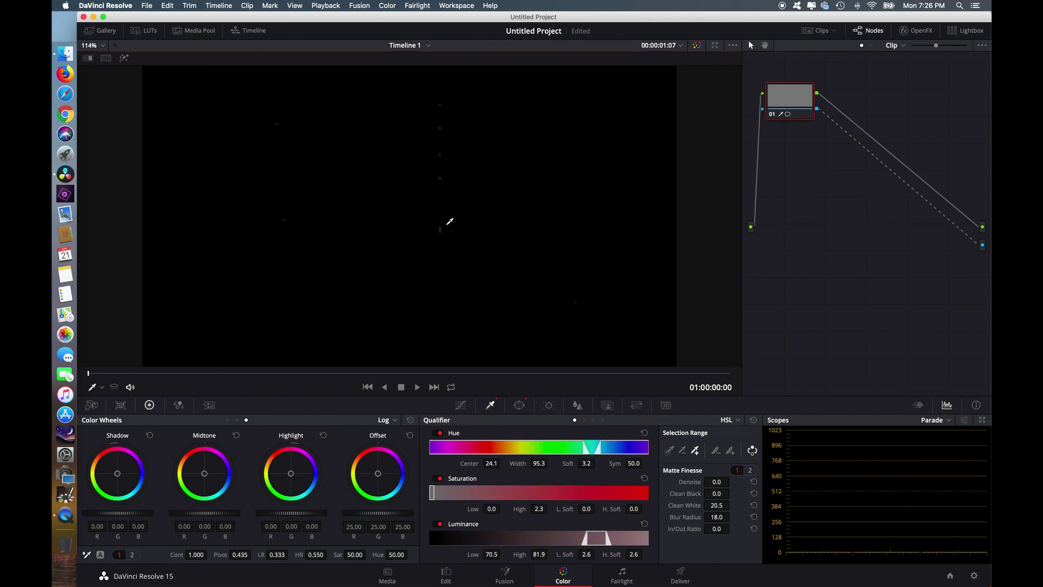
pyautogui.moveTo(441, 173); pyautogui.dragTo(447, 172)
pyautogui.moveTo(89, 376); pyautogui.dragTo(733, 392)
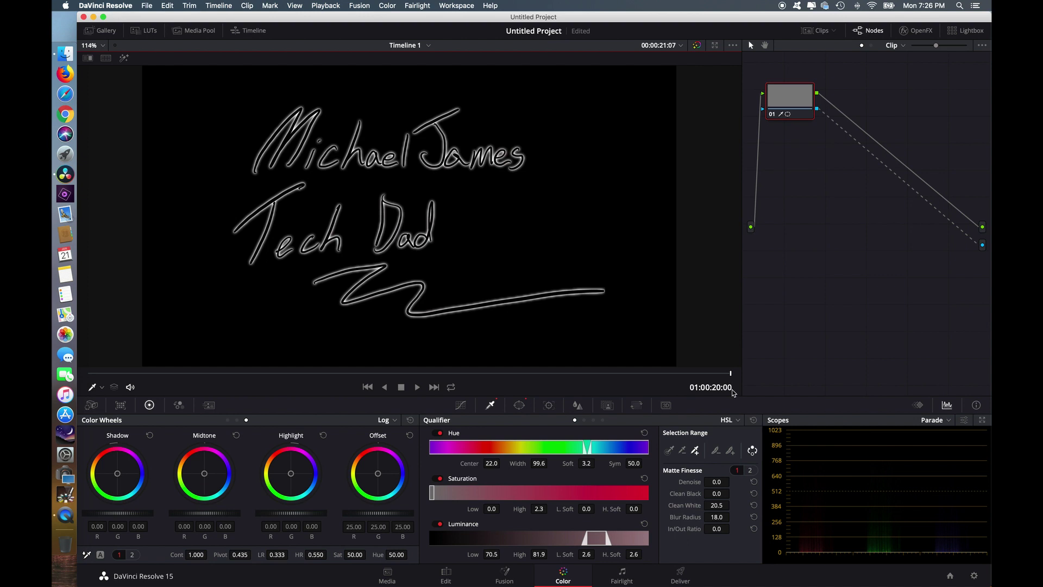
# On the Edit page, put TimeLapes.mov on V1 and move the ScreenRecording clip later on V2.
pyautogui.click(445, 575)
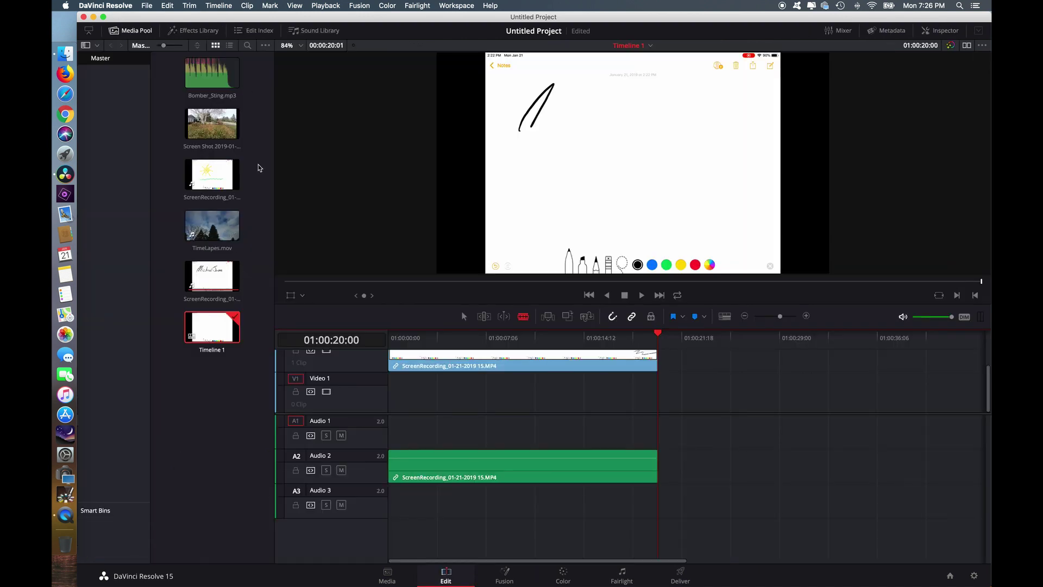
pyautogui.moveTo(212, 228); pyautogui.dragTo(389, 406)
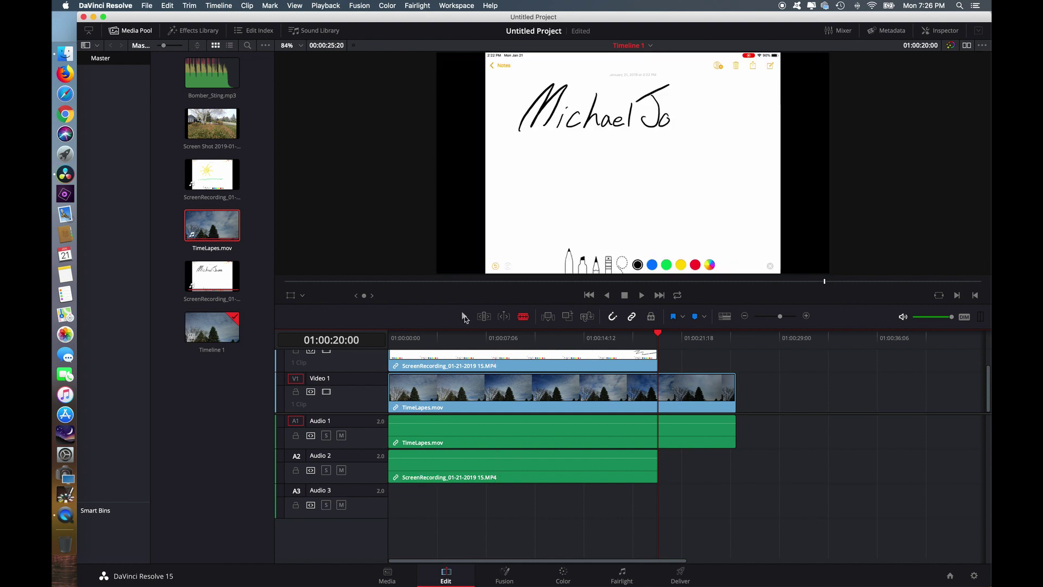
pyautogui.press('a')
pyautogui.moveTo(483, 357); pyautogui.dragTo(526, 363)
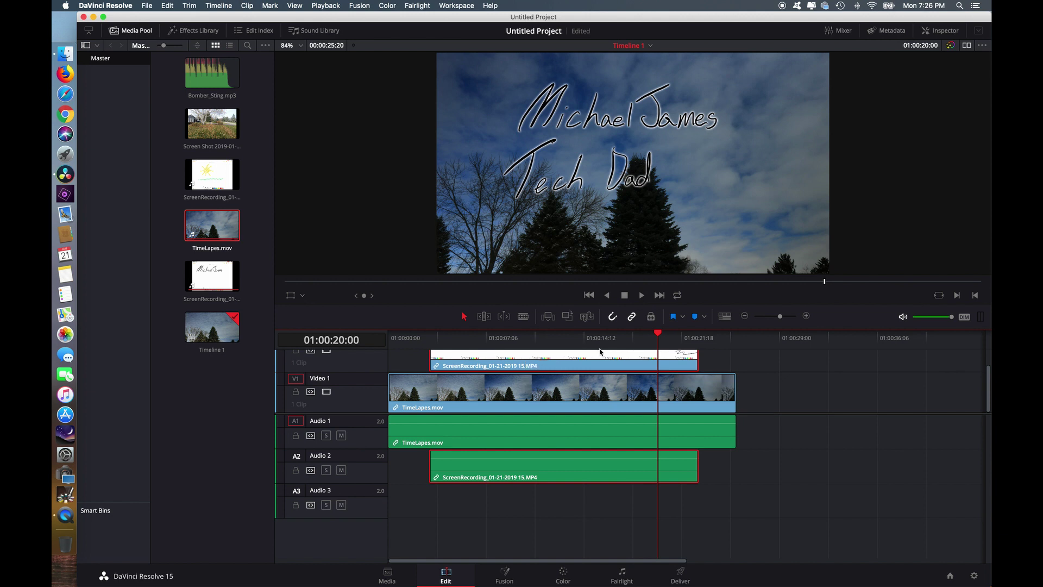
pyautogui.scroll(2, 762, 391)
pyautogui.moveTo(657, 332); pyautogui.dragTo(684, 338)
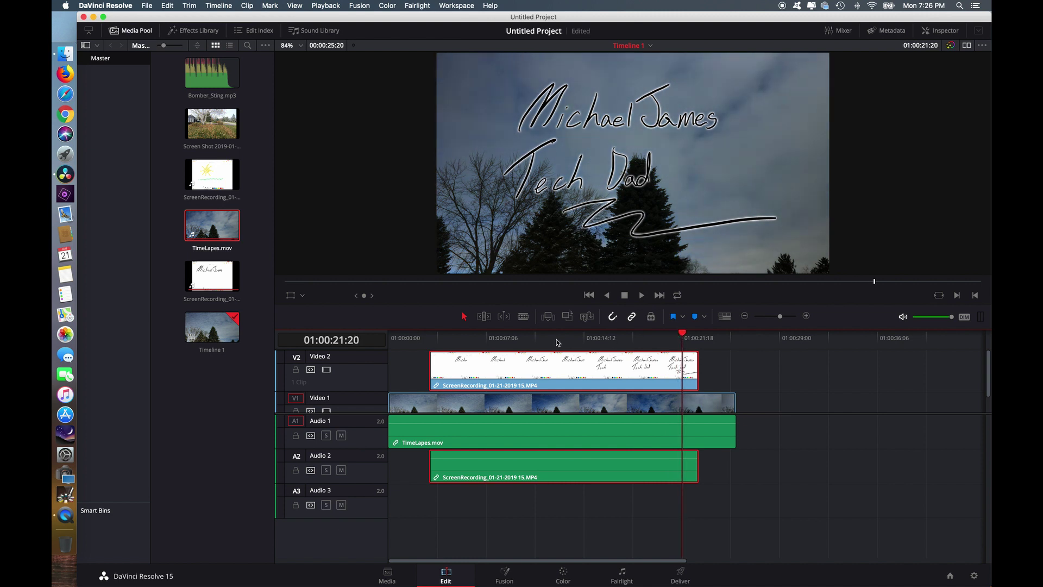
# Turn on the Transform overlay in the timeline viewer.
pyautogui.click(294, 299)
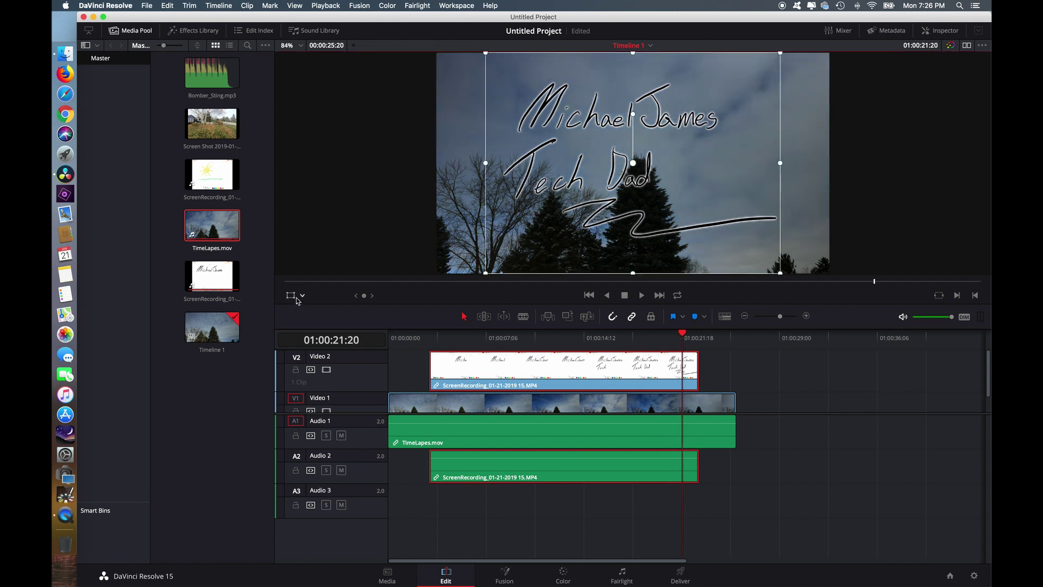
pyautogui.click(303, 297)
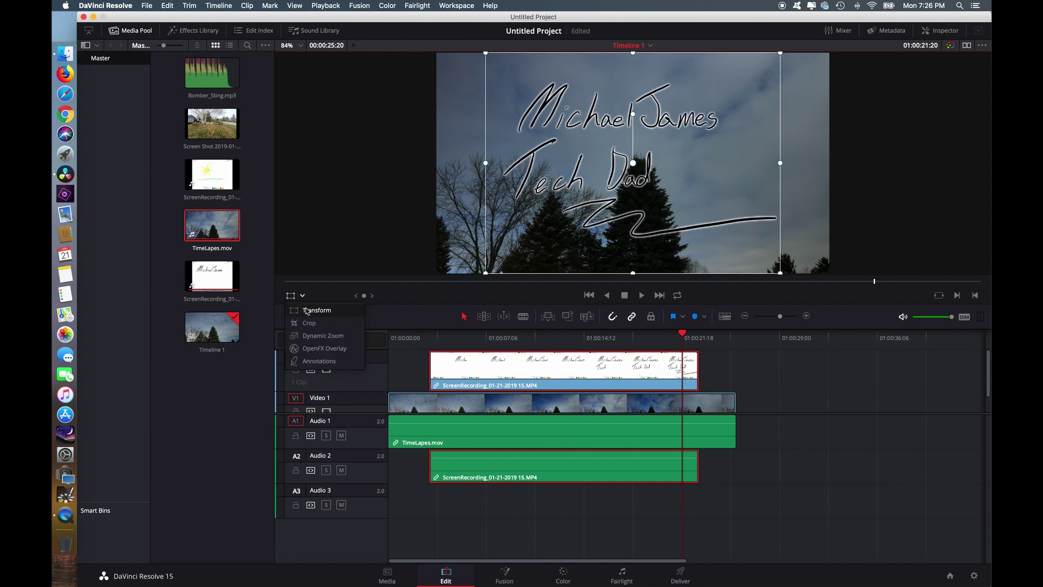
pyautogui.click(307, 312)
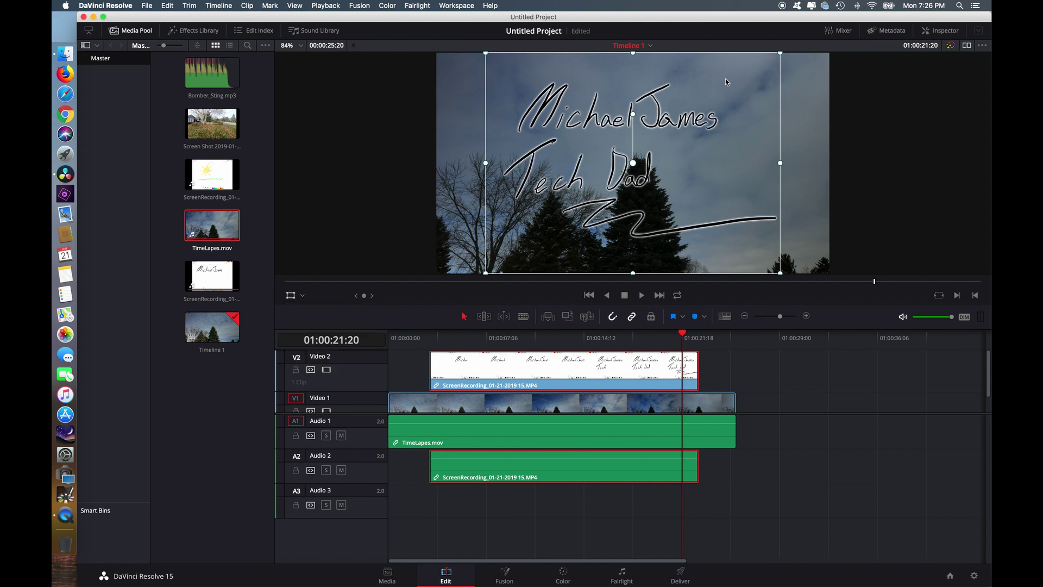
pyautogui.scroll(1, 771, 64)
pyautogui.scroll(-3, 772, 63)
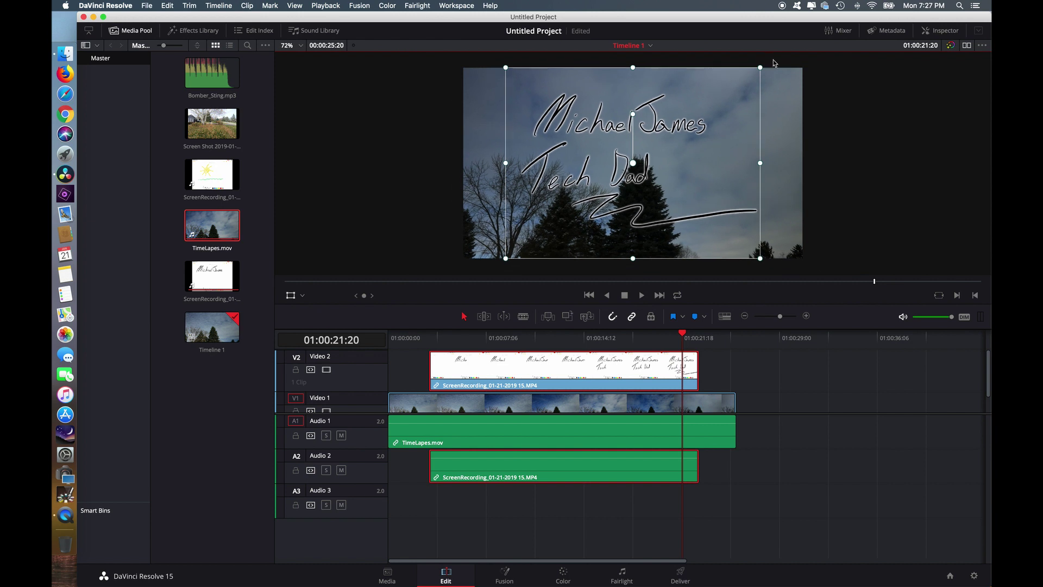
# Shrink, rotate clockwise, move up-right and enlarge the title, then hide the overlay.
pyautogui.moveTo(761, 67); pyautogui.dragTo(712, 104)
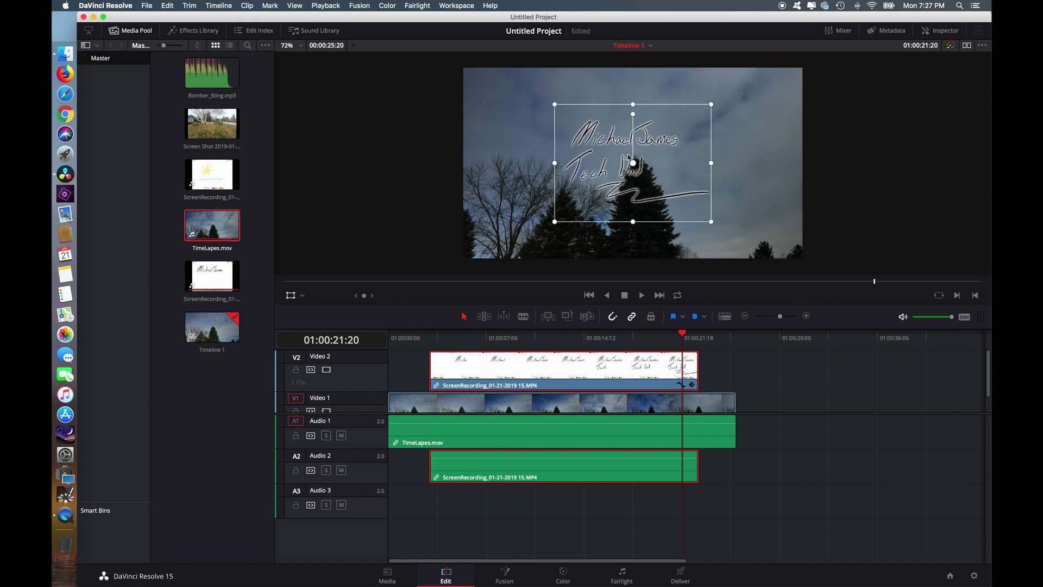
pyautogui.moveTo(633, 117)
pyautogui.mouseDown()
pyautogui.moveTo(701, 121)
pyautogui.moveTo(700, 133)
pyautogui.mouseUp()
pyautogui.moveTo(797, 119); pyautogui.dragTo(811, 115)
pyautogui.moveTo(788, 179); pyautogui.dragTo(814, 189)
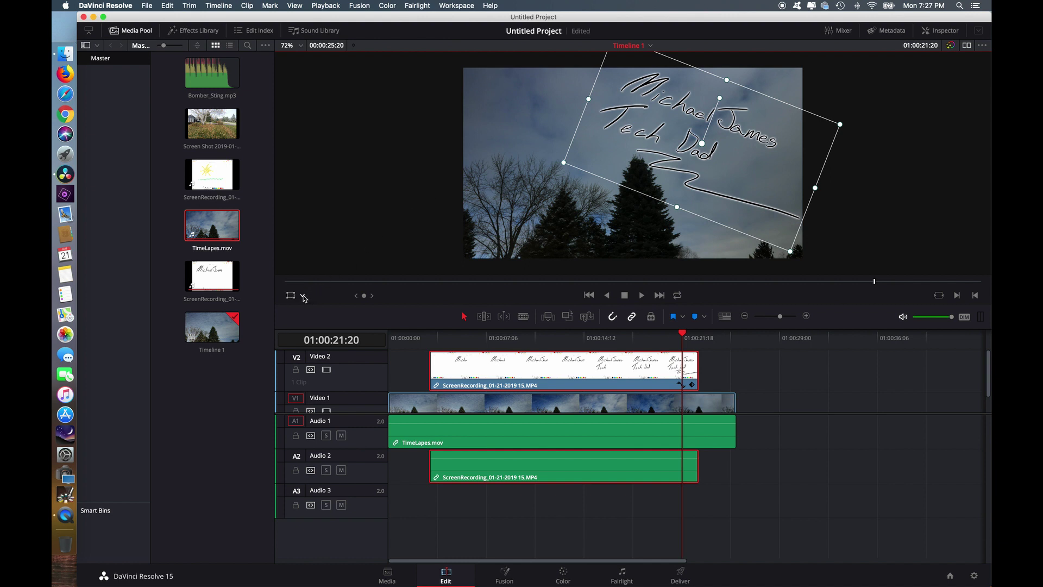
pyautogui.click(303, 298)
pyautogui.click(303, 302)
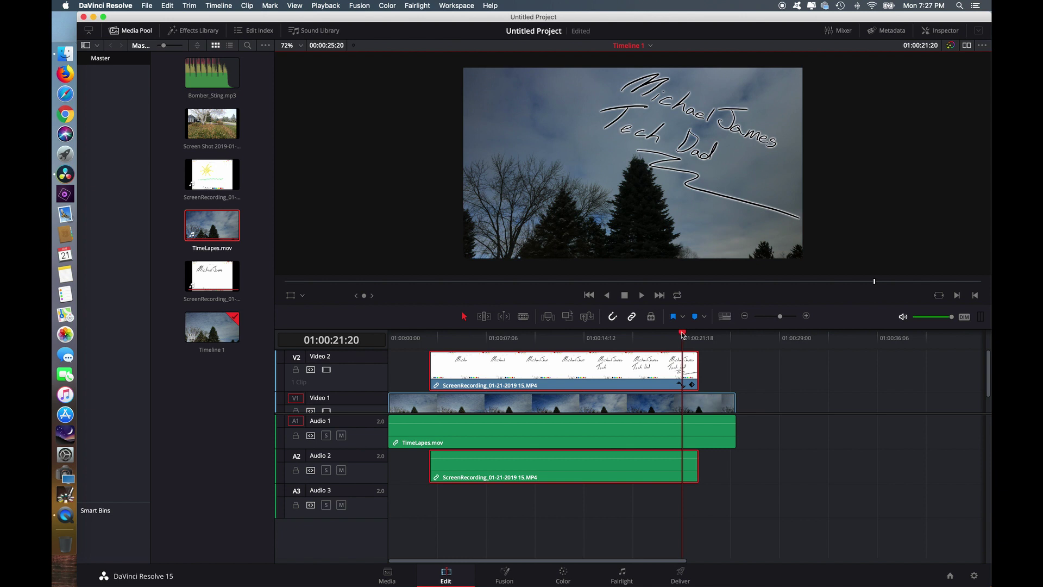
# Play the composite from the timeline start to review the handwriting over the sky.
pyautogui.moveTo(683, 336); pyautogui.dragTo(354, 366)
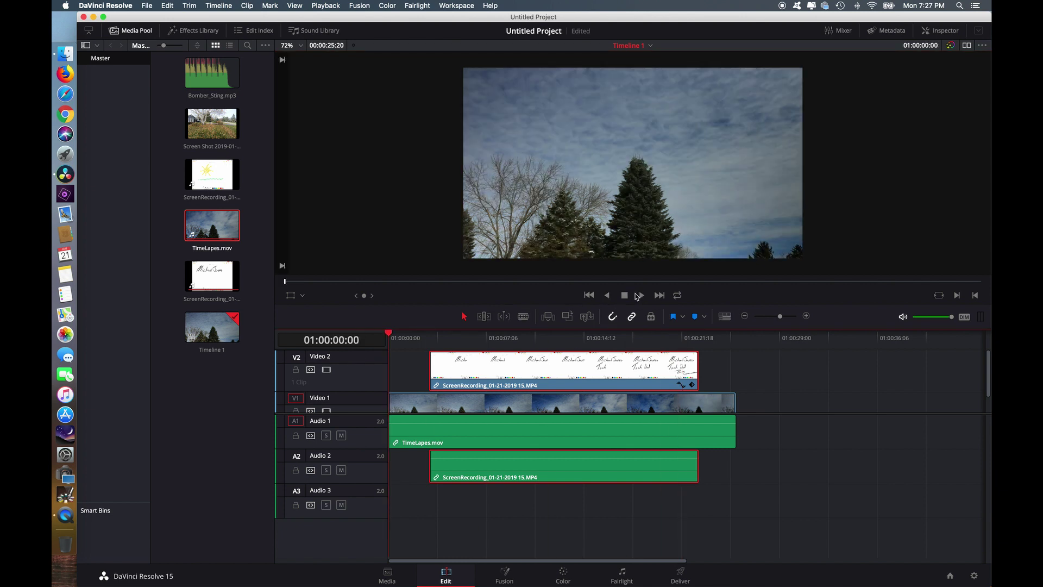
pyautogui.click(638, 295)
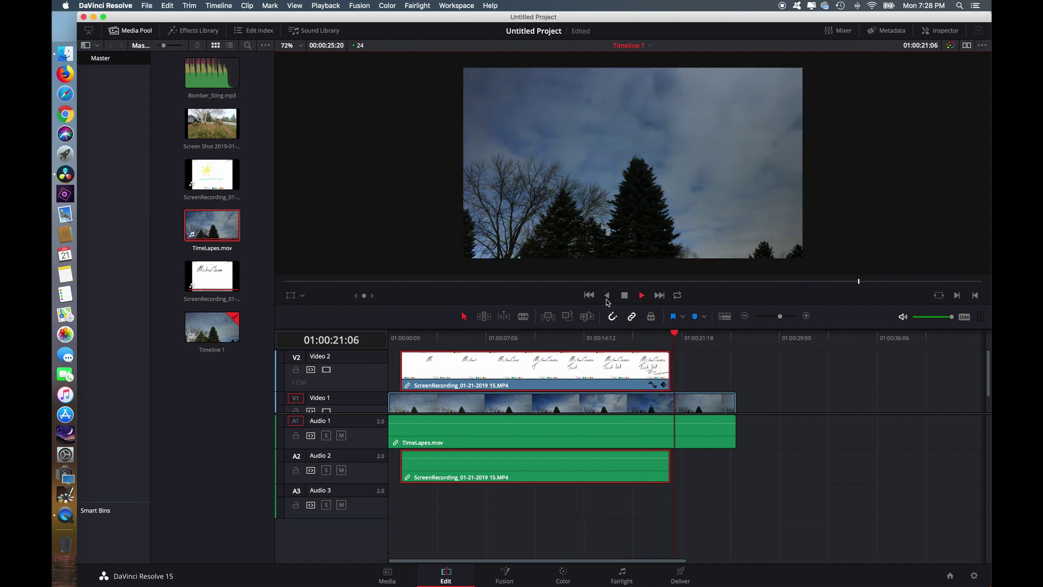
pyautogui.click(624, 295)
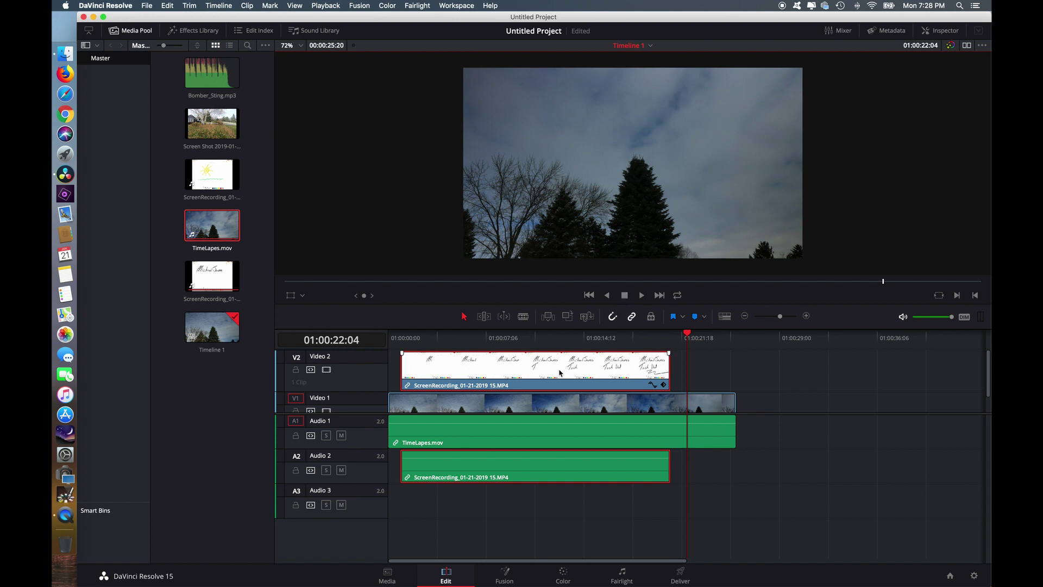
# Change the handwriting clip's speed to 200%, halving its length.
pyautogui.rightClick(527, 375)
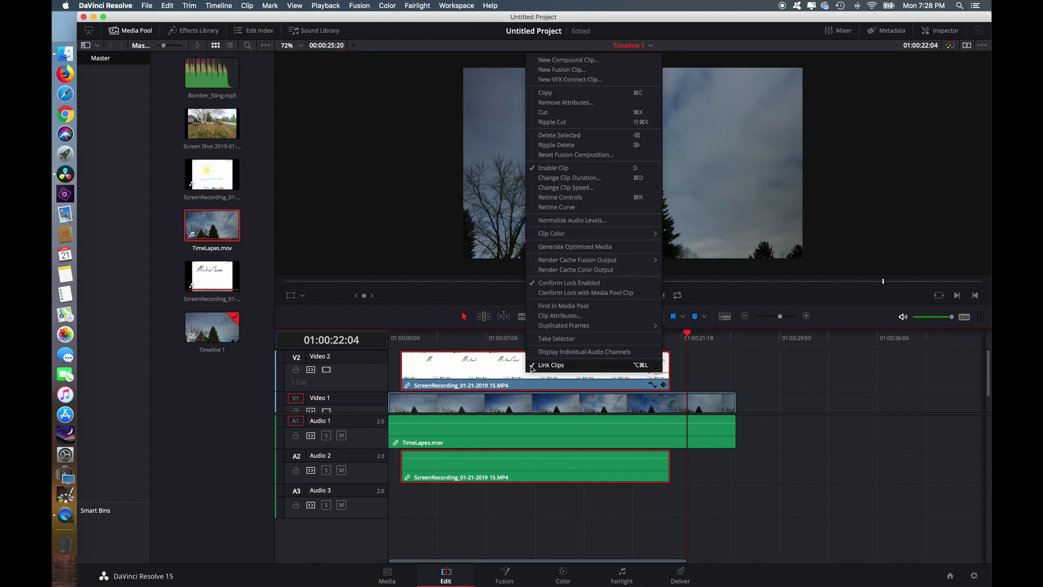
pyautogui.click(582, 188)
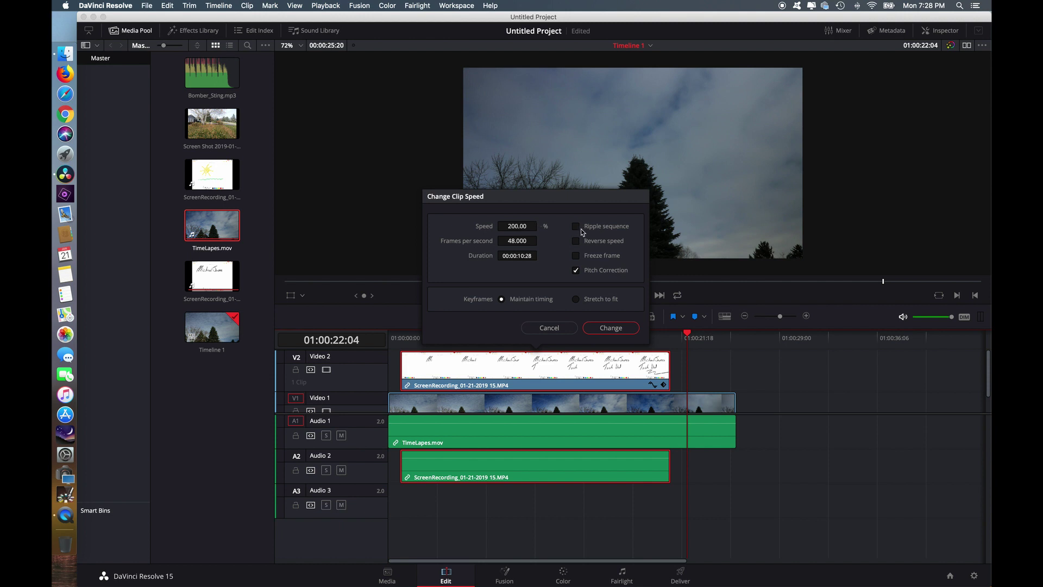
pyautogui.click(610, 328)
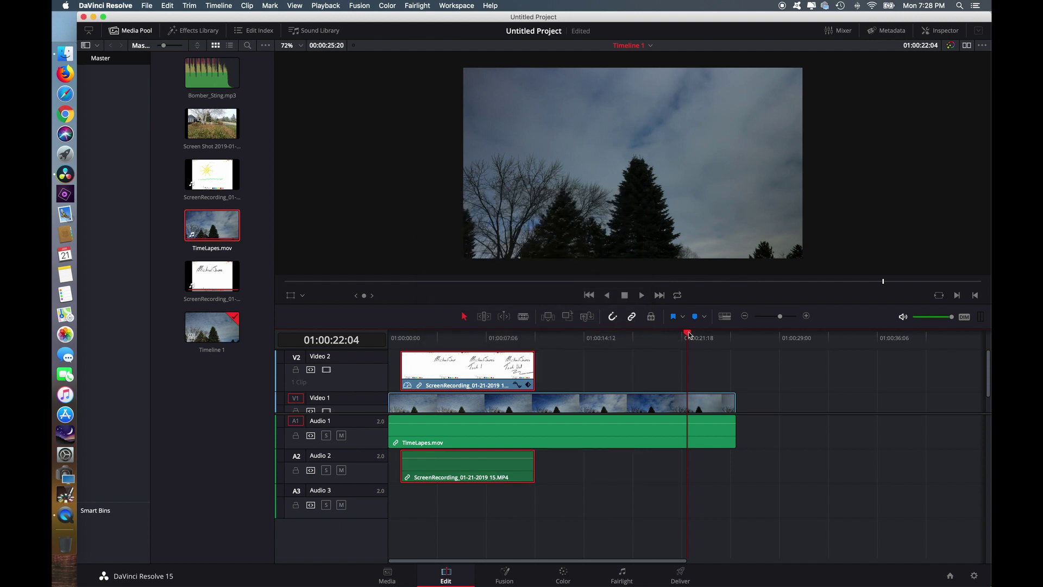
# Move the sped-up title later to around 01:00:08:01, with the playhead at its start.
pyautogui.moveTo(471, 366); pyautogui.dragTo(566, 366)
pyautogui.click(631, 336)
pyautogui.moveTo(631, 337); pyautogui.dragTo(504, 340)
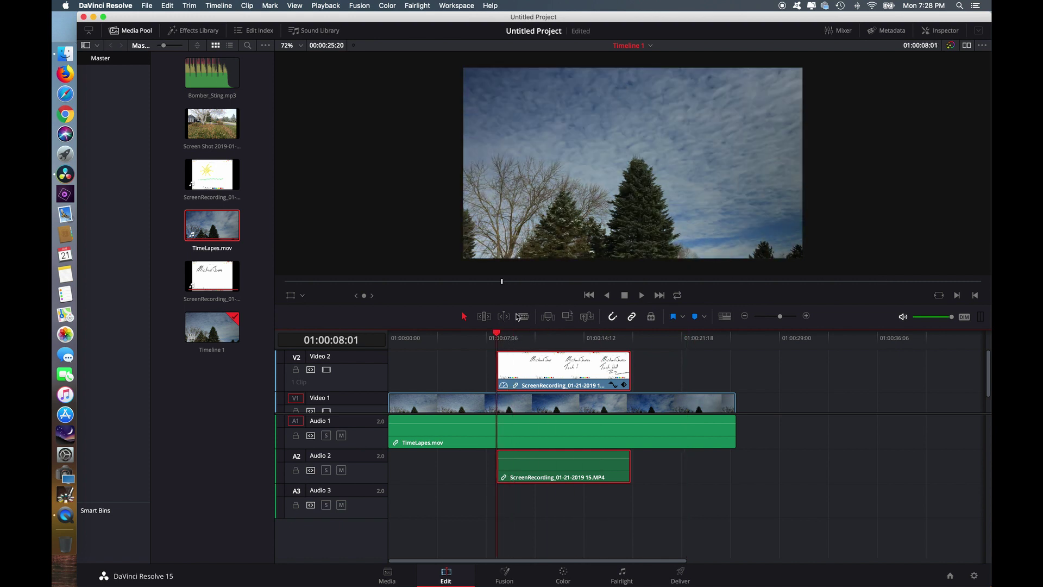
# Blade the timelapse where the title begins and ripple-delete the part before it.
pyautogui.click(517, 318)
pyautogui.click(495, 404)
pyautogui.rightClick(474, 404)
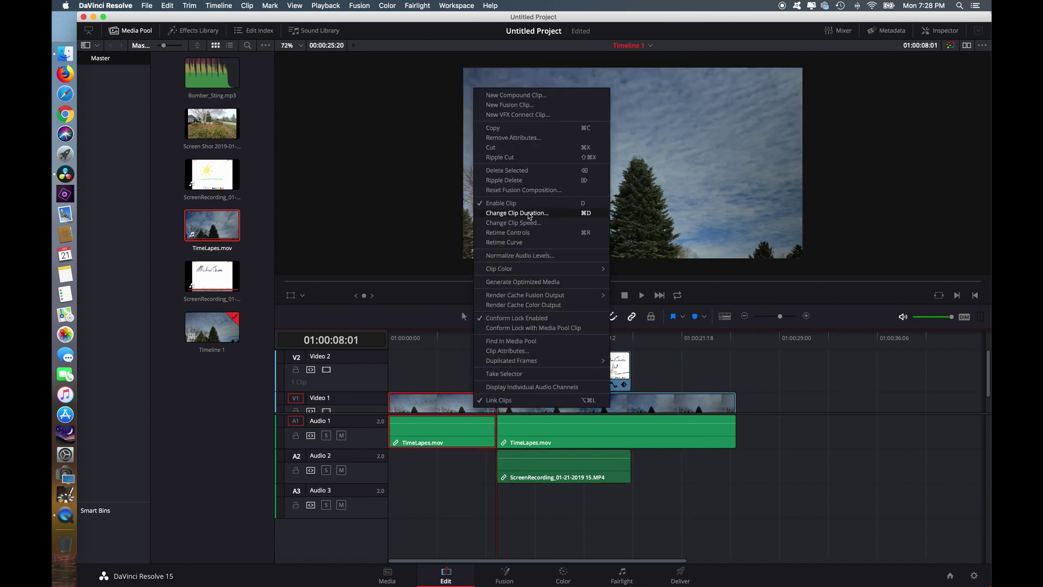
pyautogui.click(503, 180)
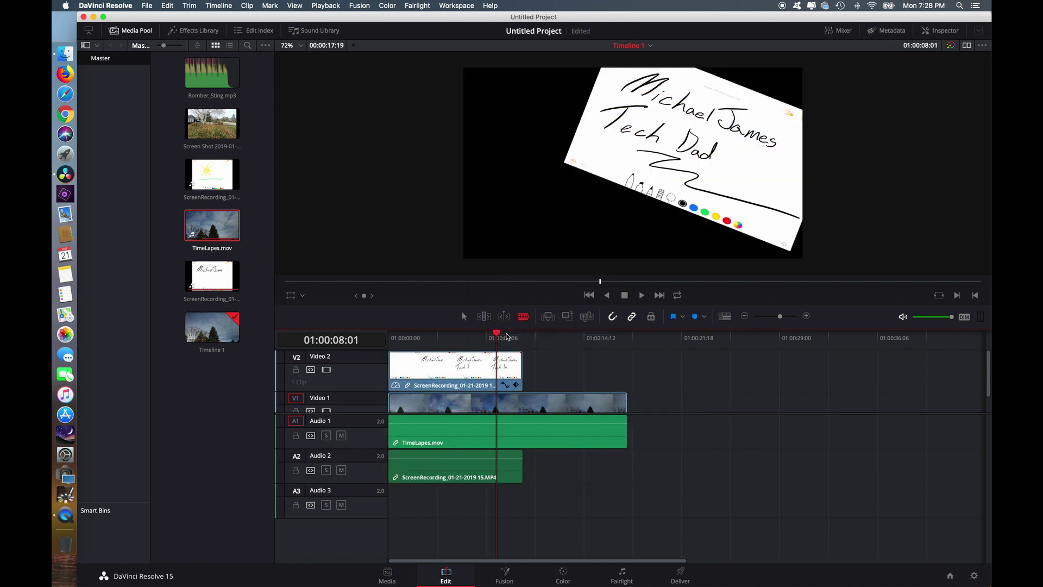
# Cut the timelapse at 01:00:10:00, delete the rest, and add Bomber_Sting.mp3 on Audio 3.
pyautogui.moveTo(507, 337); pyautogui.dragTo(523, 337)
pyautogui.click(523, 404)
pyautogui.rightClick(536, 413)
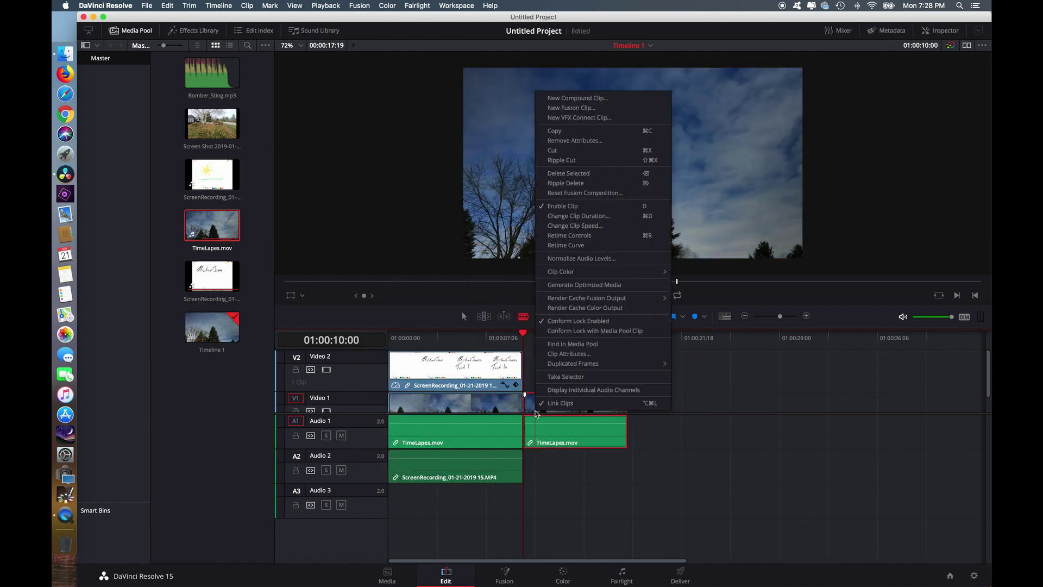
pyautogui.click(589, 184)
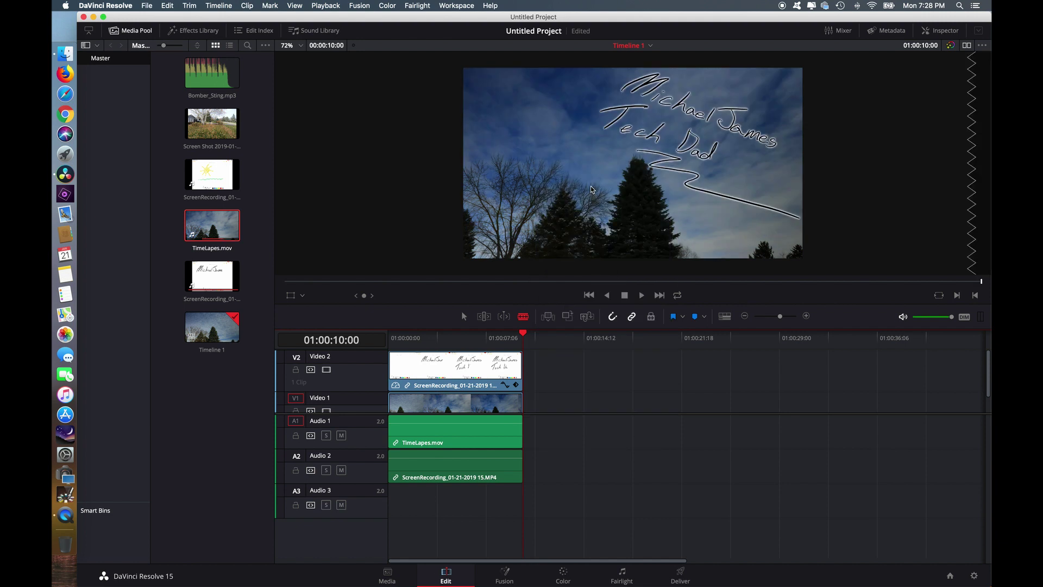
pyautogui.moveTo(211, 80); pyautogui.dragTo(394, 516)
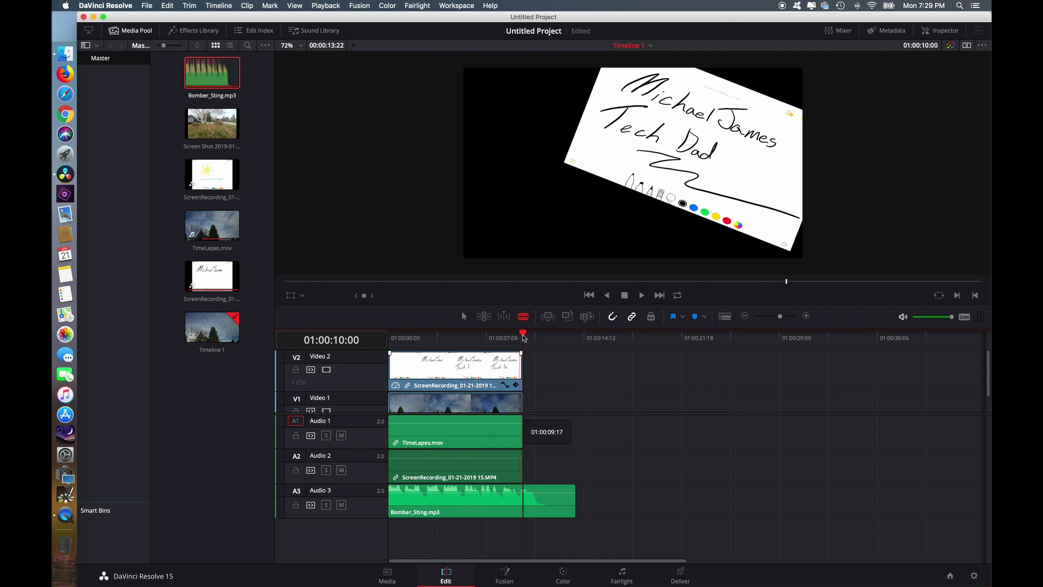
# Extend the end of TimeLapes.mov by about two seconds.
pyautogui.moveTo(522, 334); pyautogui.dragTo(500, 340)
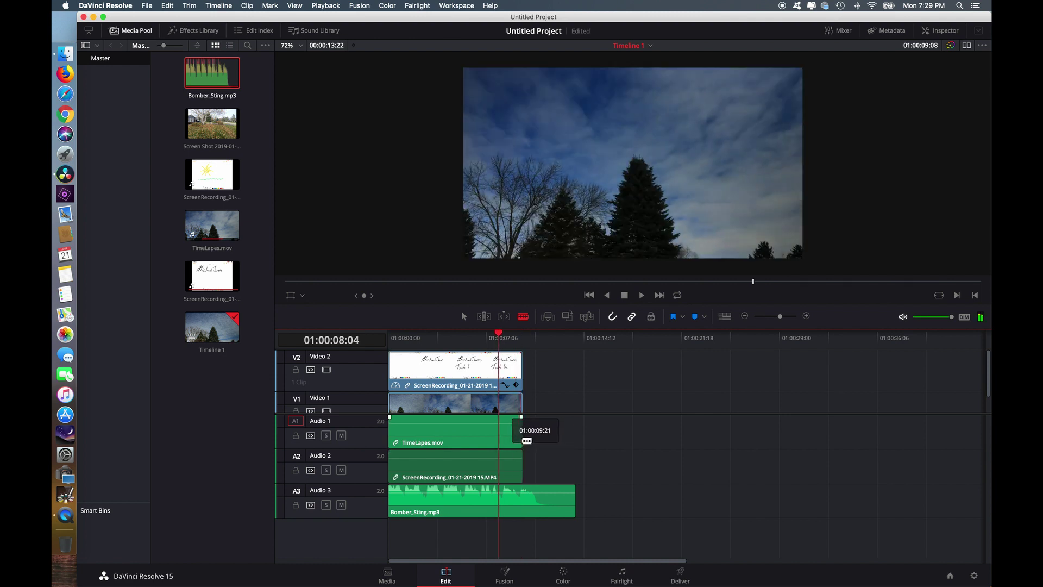
pyautogui.click(466, 314)
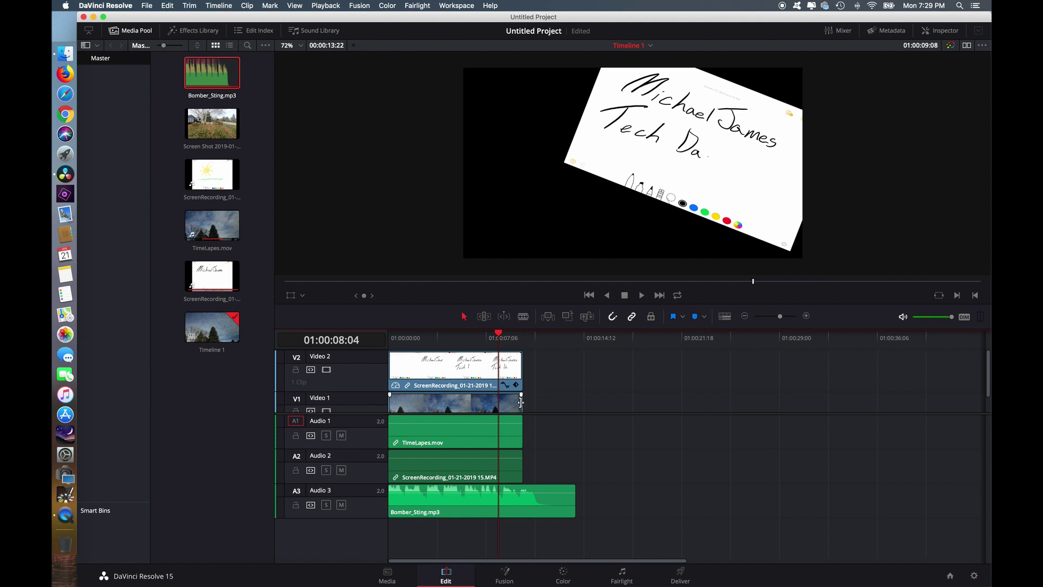
pyautogui.moveTo(520, 402); pyautogui.dragTo(550, 405)
# Shift the V2 handwriting clip slightly later so both end together.
pyautogui.click(467, 370)
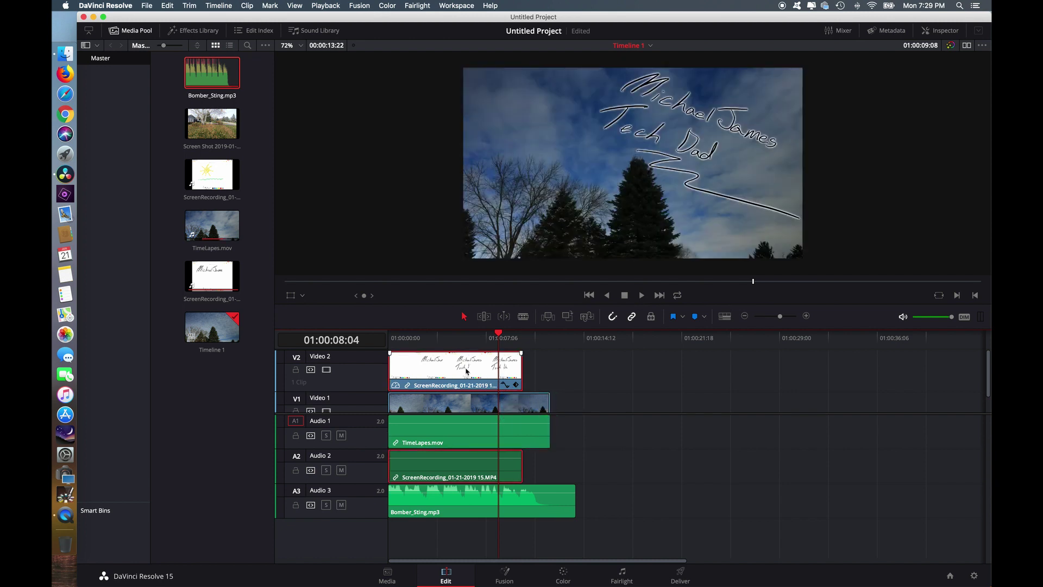
pyautogui.moveTo(466, 371); pyautogui.dragTo(490, 374)
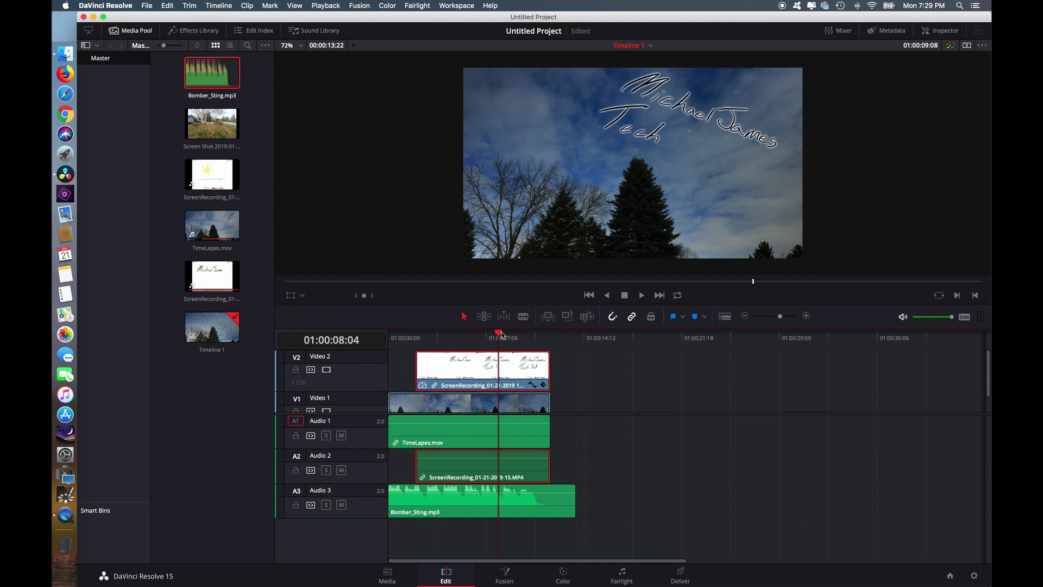
pyautogui.moveTo(500, 334); pyautogui.dragTo(388, 338)
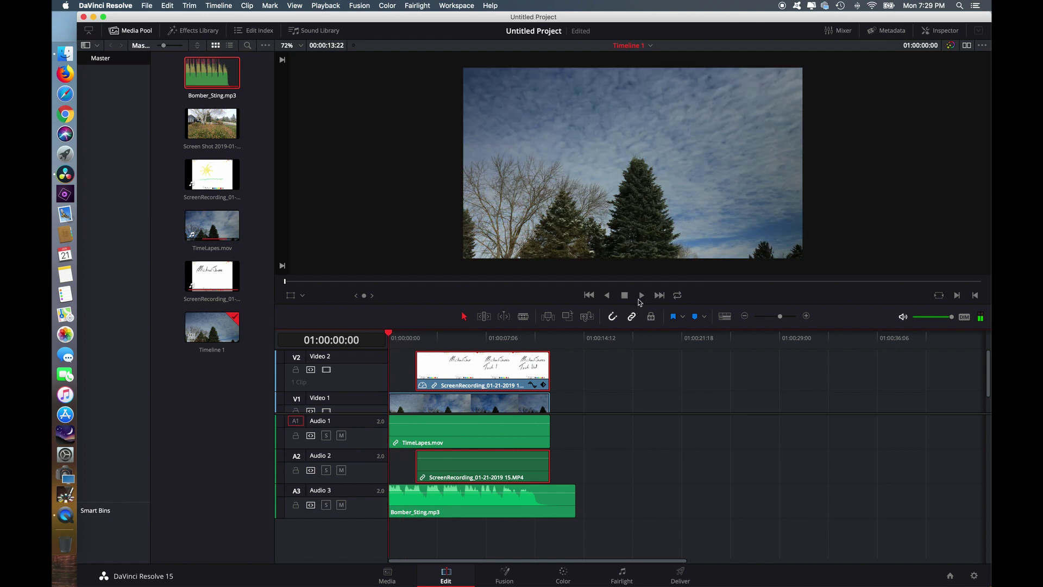
# Trim Bomber_Sting.mp3 to end at 01:00:12:01 and place the yard screenshot later on Video 1.
pyautogui.click(642, 296)
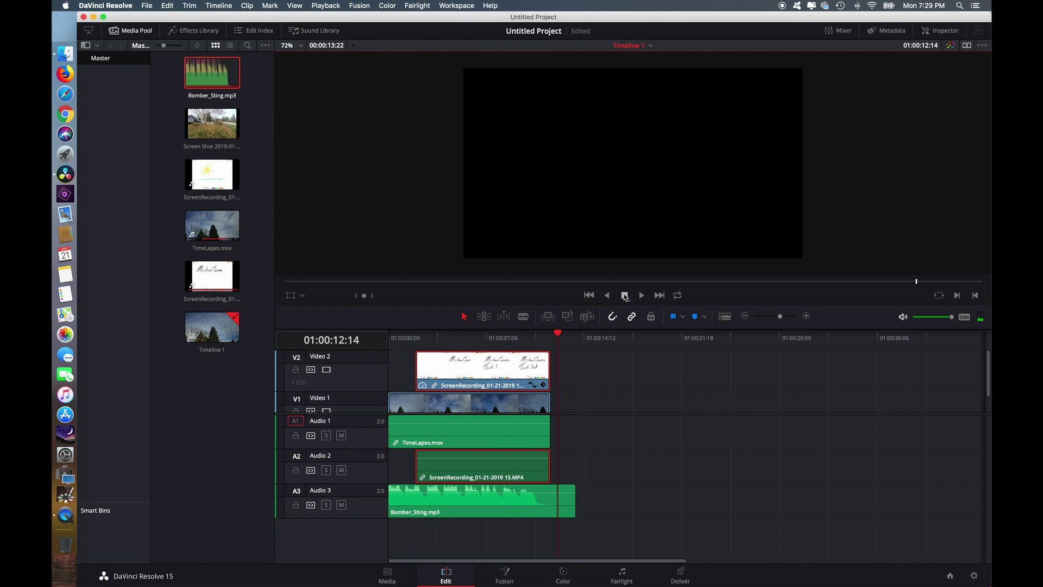
pyautogui.moveTo(561, 337); pyautogui.dragTo(554, 337)
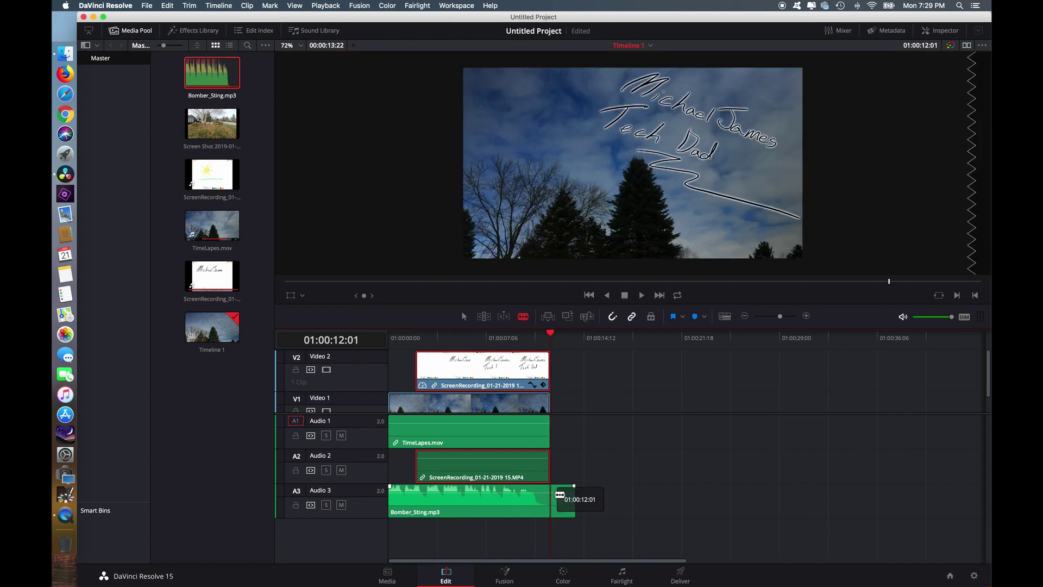
pyautogui.click(555, 501)
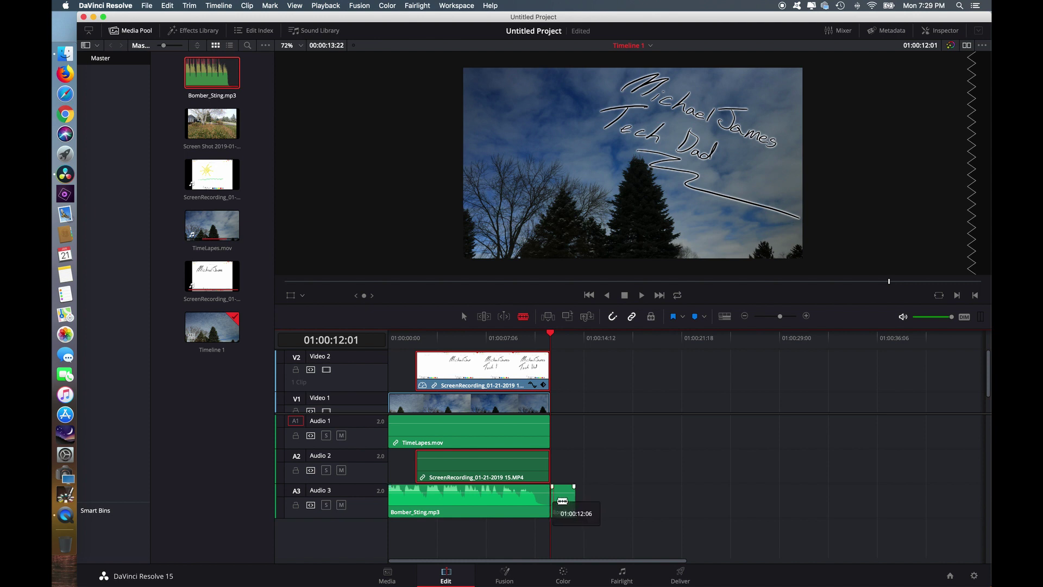
pyautogui.rightClick(559, 500)
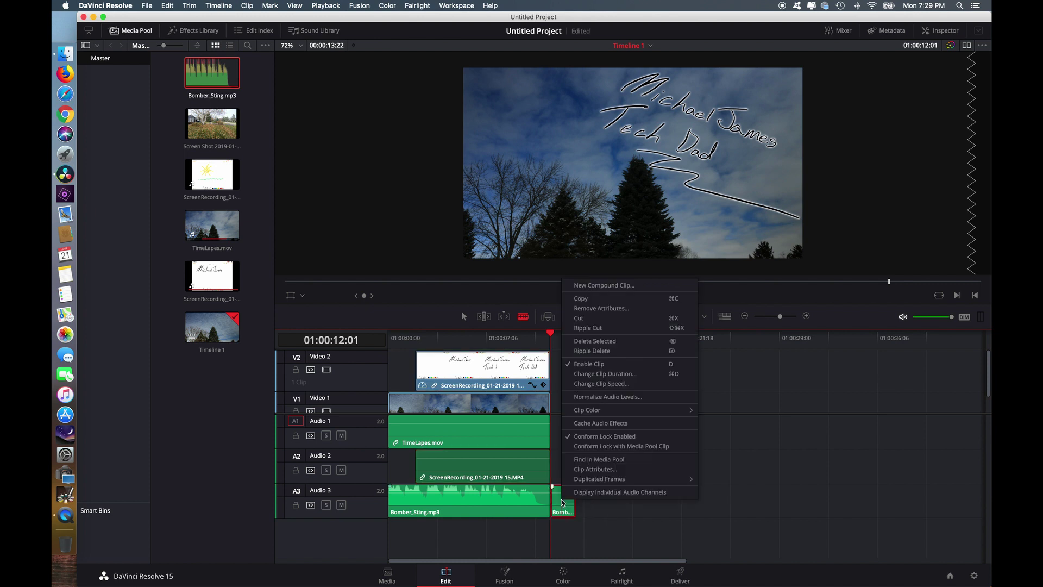
pyautogui.click(614, 350)
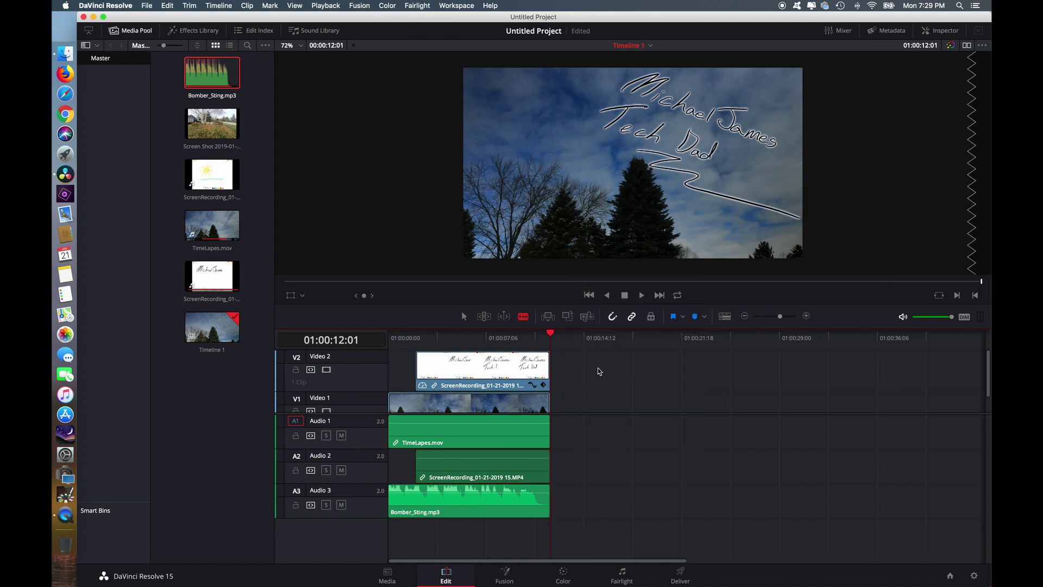
pyautogui.moveTo(212, 124); pyautogui.dragTo(825, 408)
# Lengthen the yard photo, lay the doodle recording above it on Video 2, and open the Color page.
pyautogui.press('a')
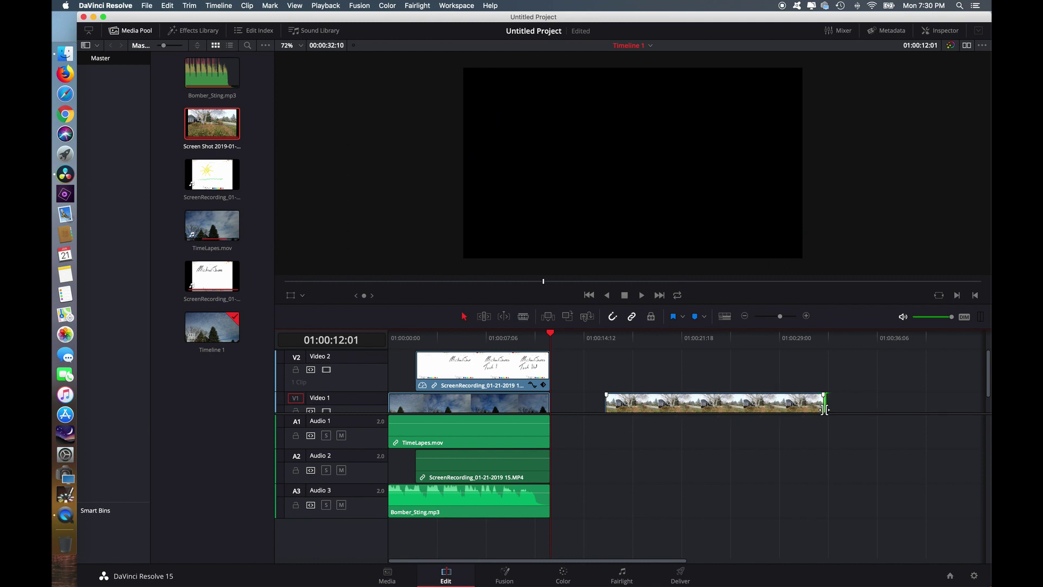
pyautogui.moveTo(552, 337); pyautogui.dragTo(669, 351)
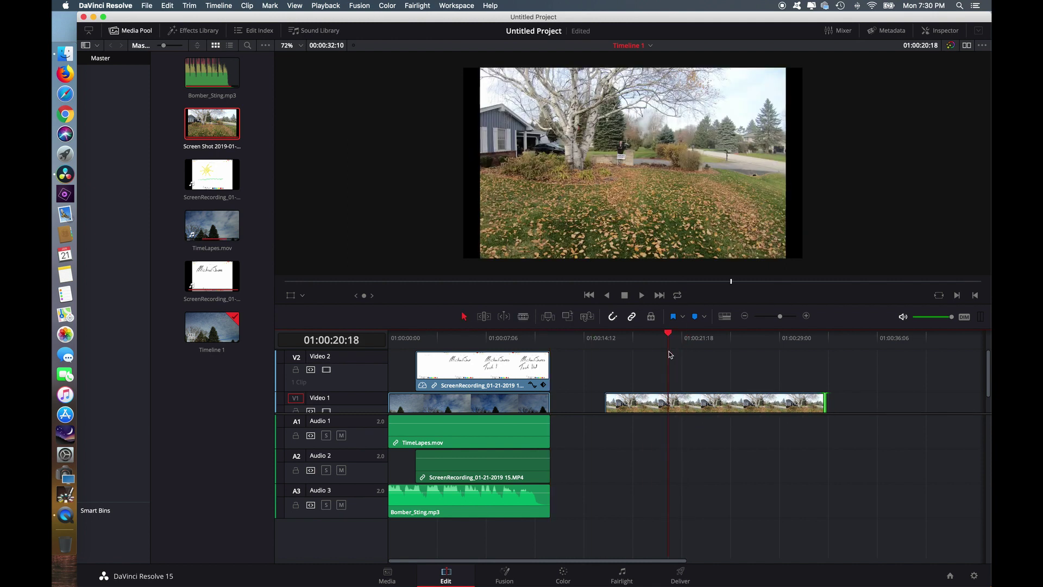
pyautogui.click(223, 182)
pyautogui.moveTo(232, 186); pyautogui.dragTo(612, 366)
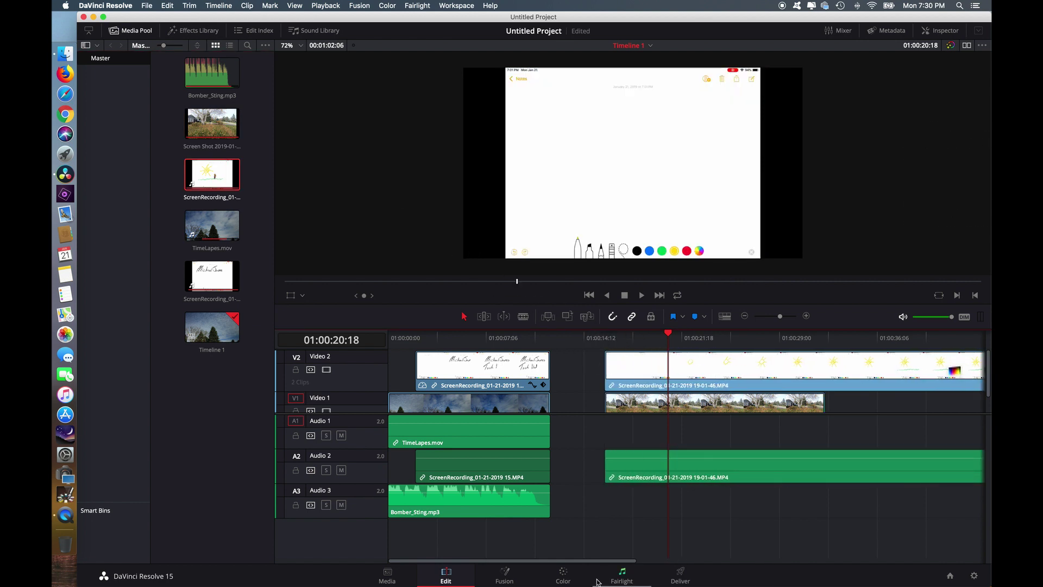
pyautogui.click(563, 576)
pyautogui.rightClick(787, 223)
# Add an alpha output for the doodle clip and scrub to the finished drawing.
pyautogui.moveTo(825, 241)
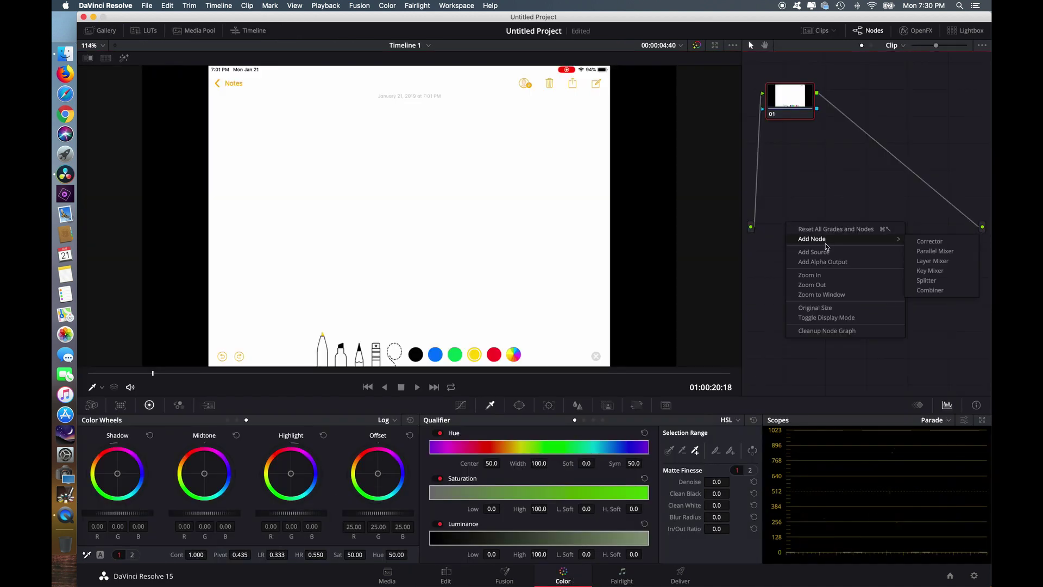
pyautogui.click(849, 263)
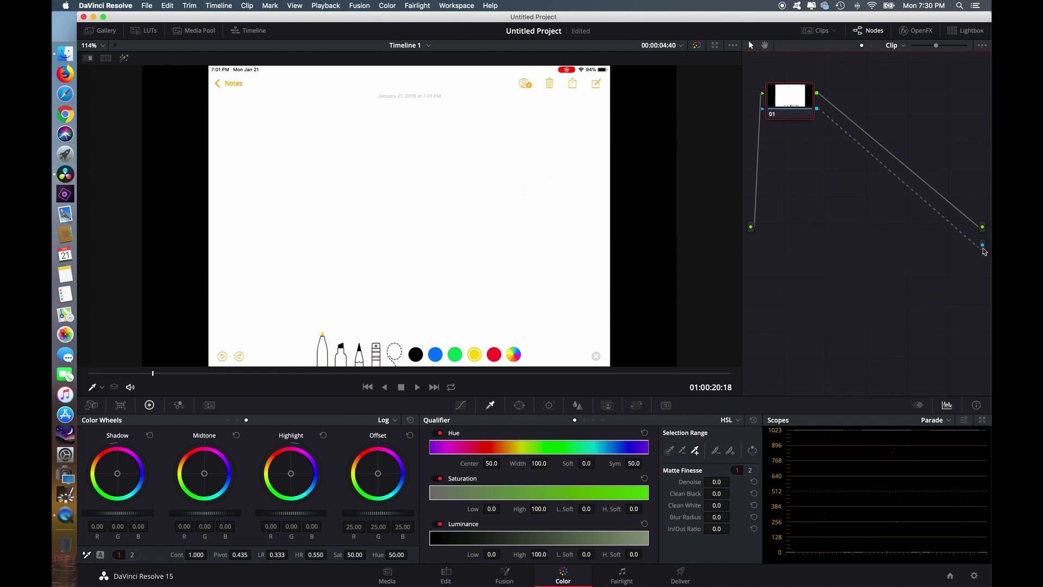
pyautogui.moveTo(153, 375)
pyautogui.mouseDown()
pyautogui.moveTo(348, 394)
pyautogui.moveTo(702, 398)
pyautogui.mouseUp()
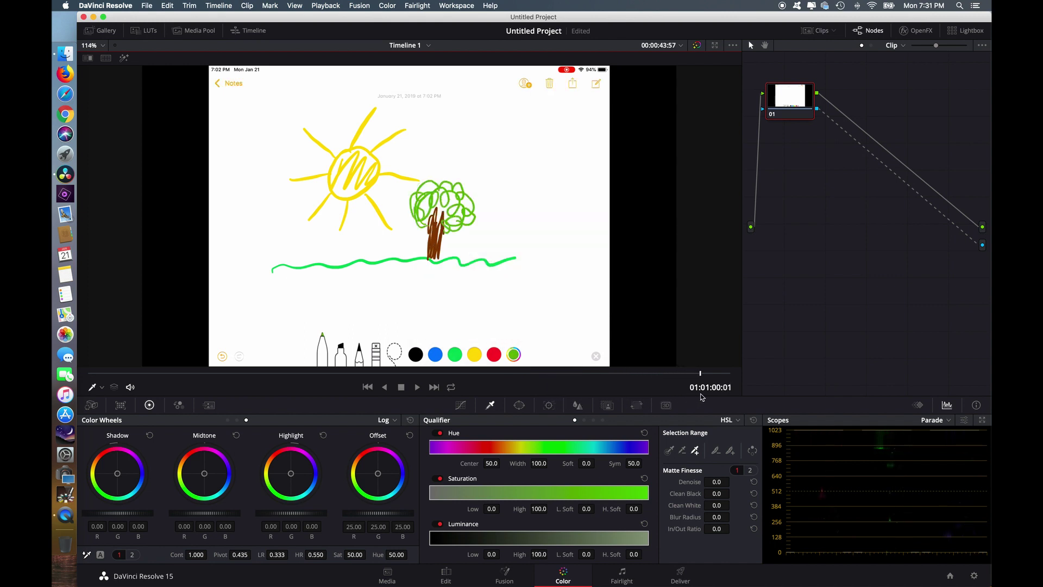
# Draw a closed curve window around the sun, tree and wavy grass.
pyautogui.click(520, 405)
pyautogui.click(442, 523)
pyautogui.click(264, 279)
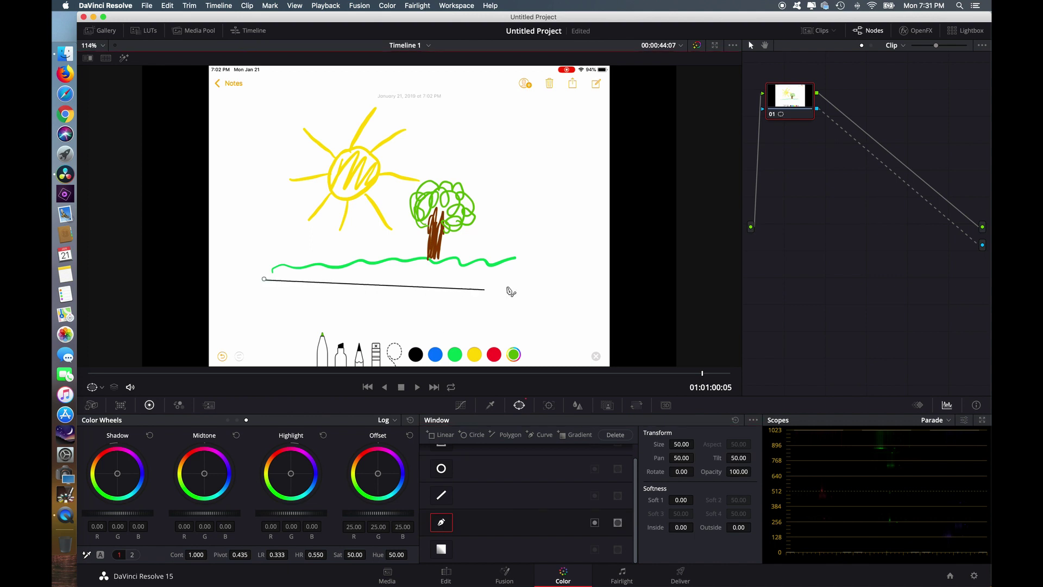
pyautogui.click(529, 275)
pyautogui.click(507, 183)
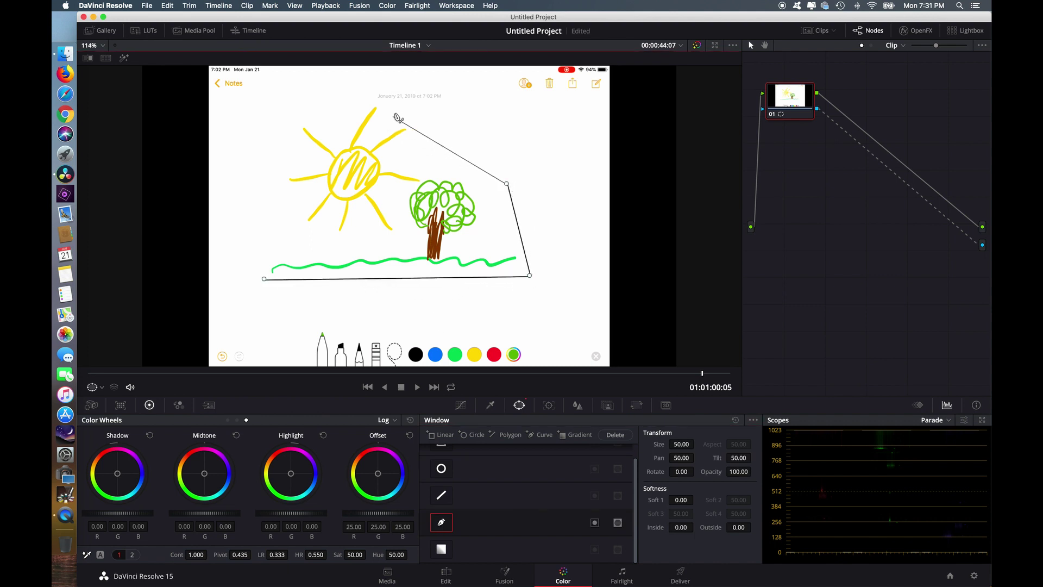
pyautogui.click(396, 109)
pyautogui.click(287, 125)
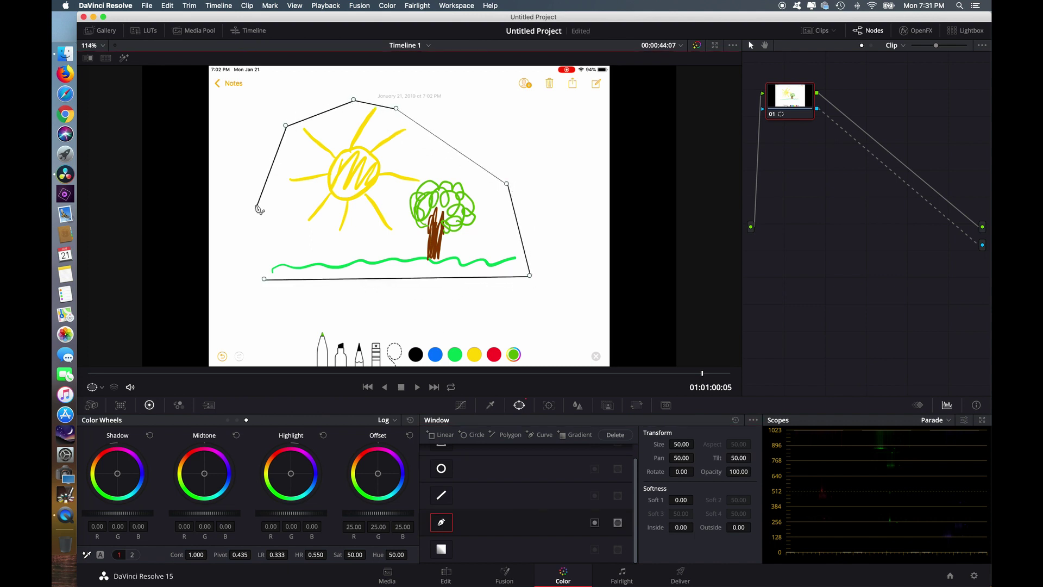
pyautogui.click(256, 205)
pyautogui.click(264, 278)
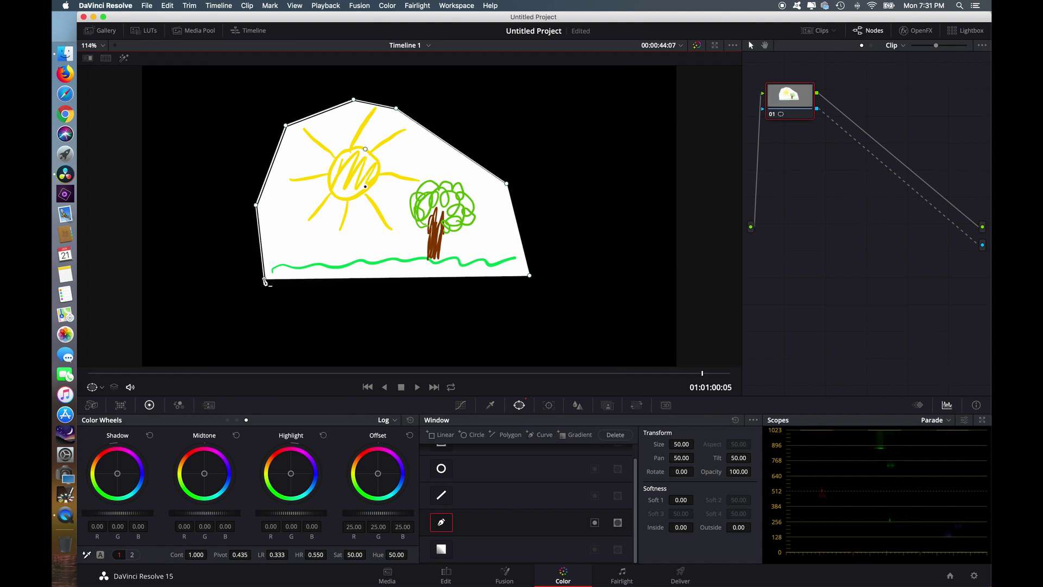
# Key out the white paper with the Qualifier, raising Clean Black and Blur Radius.
pyautogui.click(490, 405)
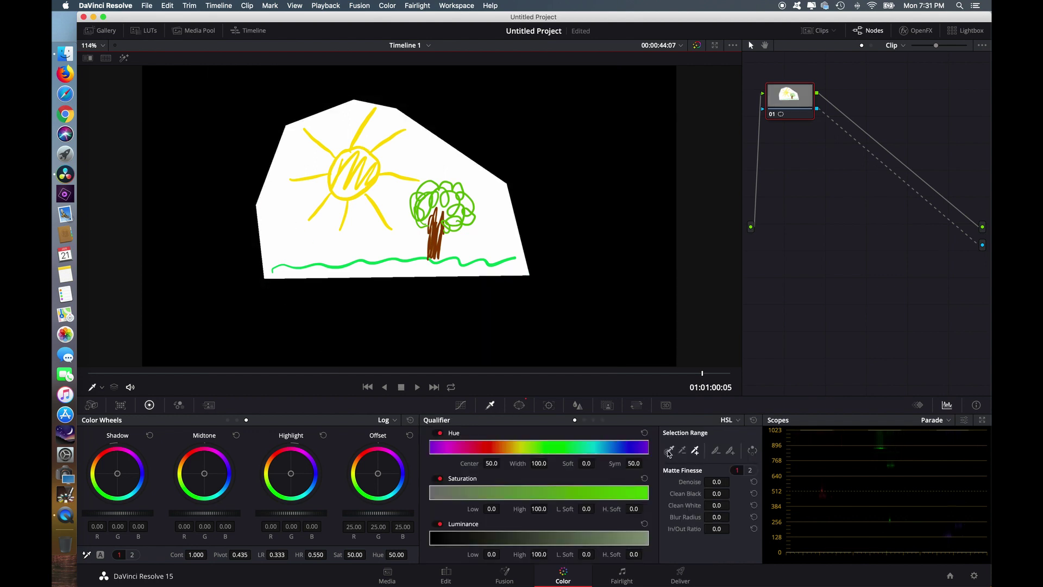
pyautogui.click(504, 239)
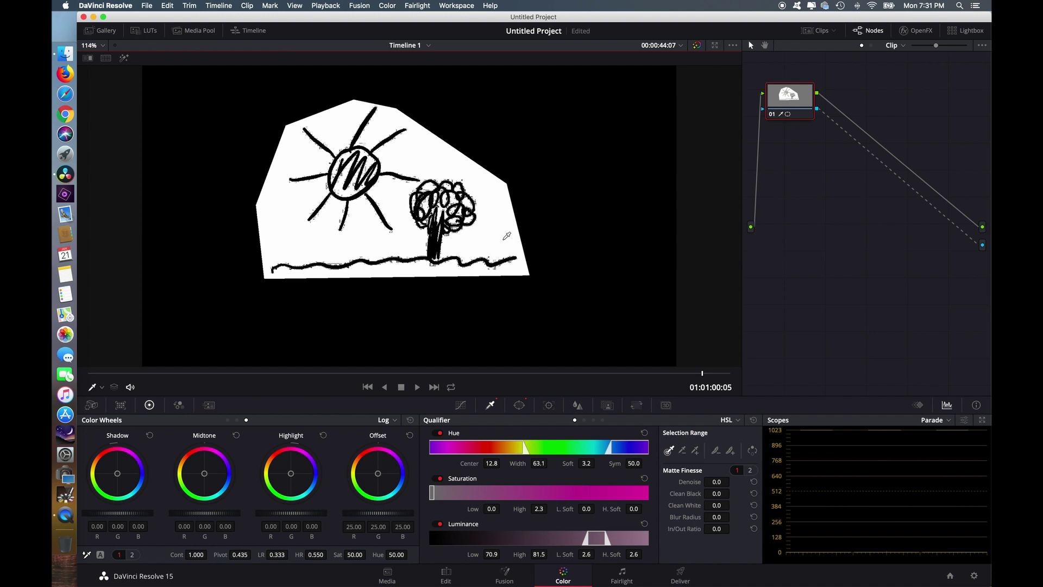
pyautogui.click(752, 451)
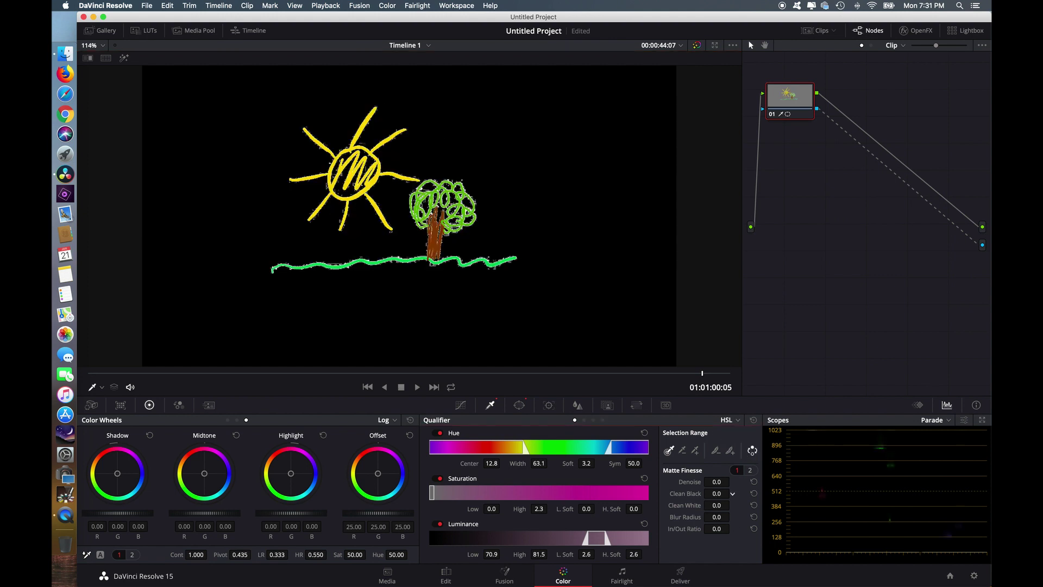
pyautogui.moveTo(732, 493); pyautogui.dragTo(732, 493)
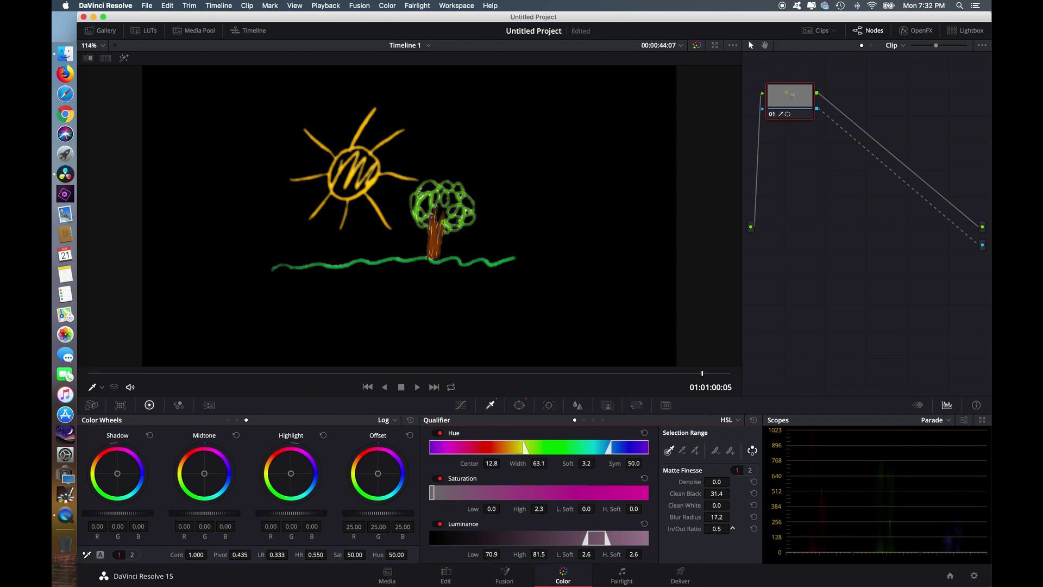
pyautogui.moveTo(732, 528); pyautogui.dragTo(733, 527)
pyautogui.moveTo(702, 375)
pyautogui.mouseDown()
pyautogui.moveTo(146, 334)
pyautogui.moveTo(549, 373)
pyautogui.moveTo(506, 369)
pyautogui.mouseUp()
# Return to the Edit page and blade the doodle clip where the colour palette appears.
pyautogui.click(388, 575)
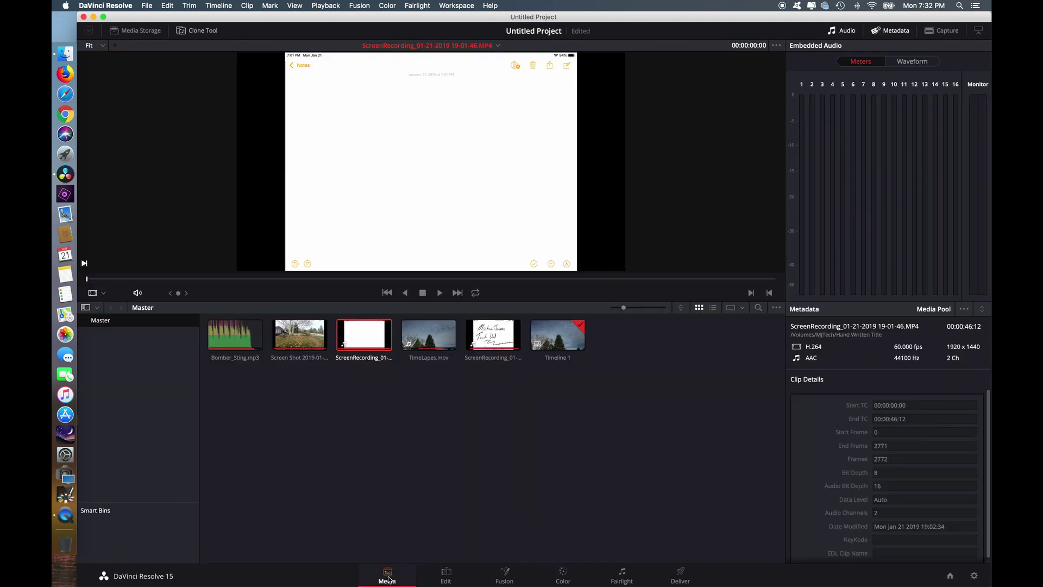
pyautogui.click(445, 574)
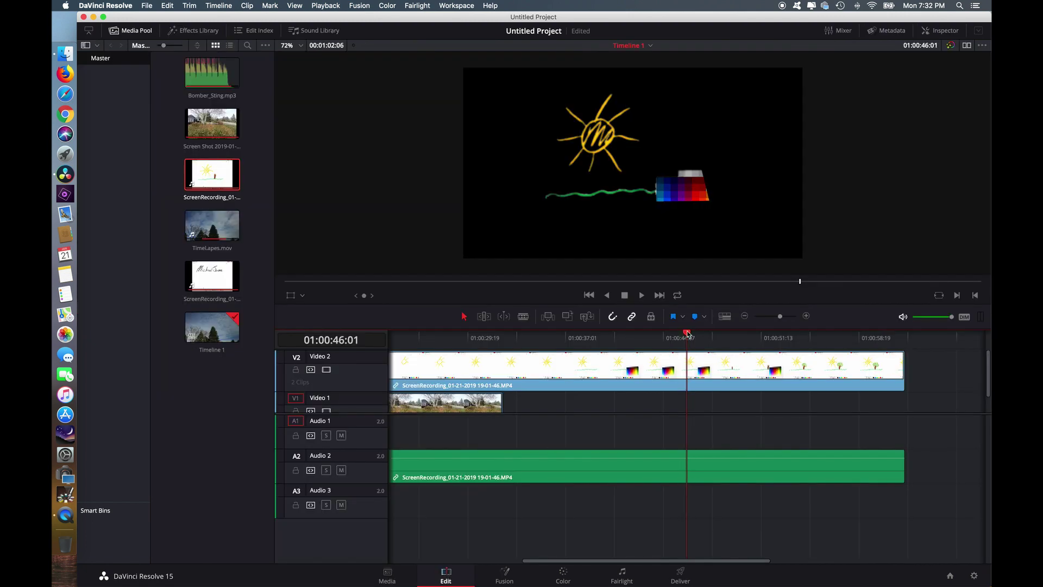
pyautogui.moveTo(687, 334); pyautogui.dragTo(586, 325)
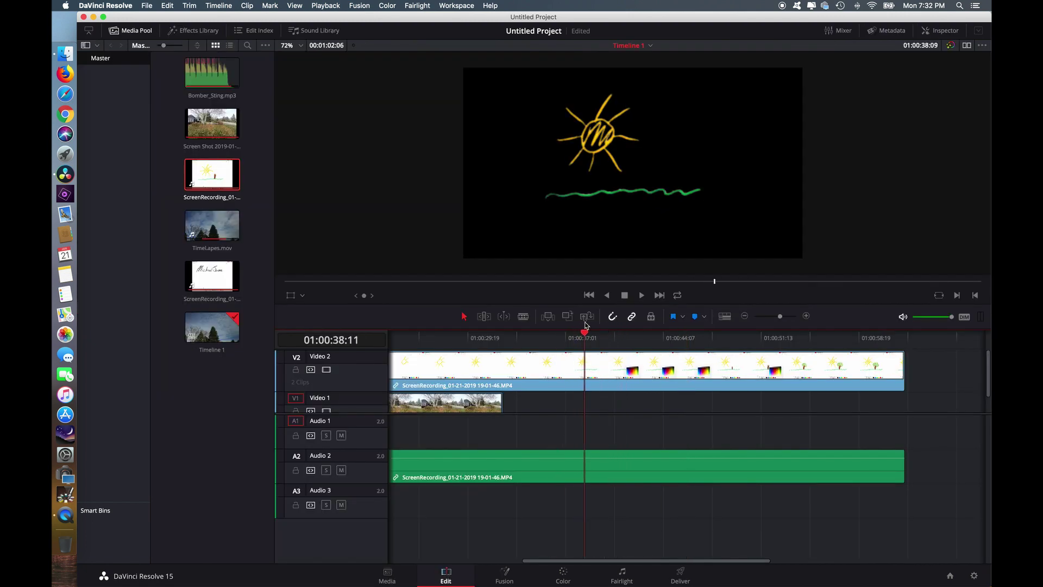
pyautogui.click(523, 316)
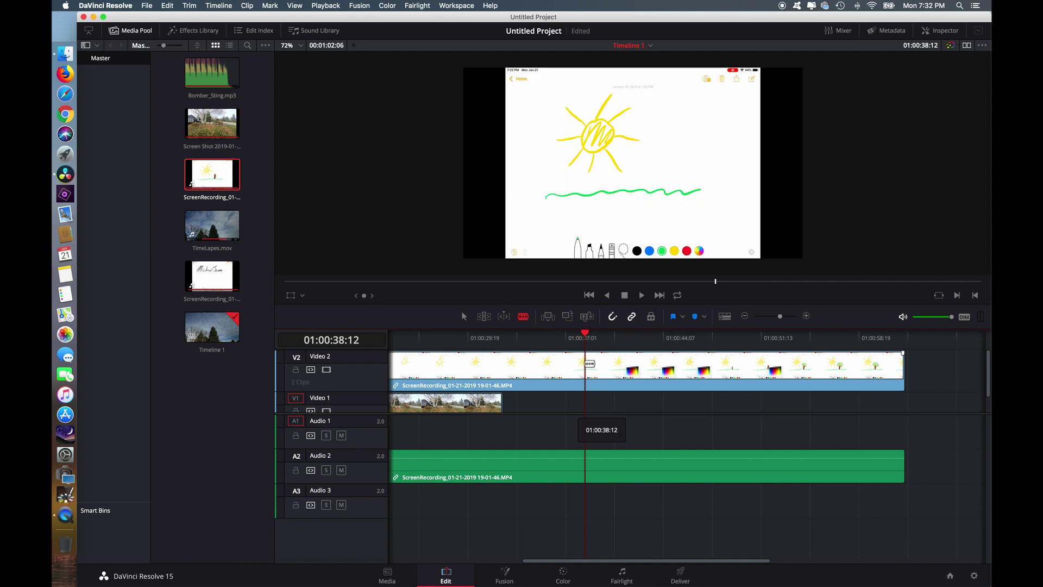
pyautogui.click(585, 363)
pyautogui.click(611, 335)
# Cut where the palette disappears and ripple-delete the palette section from the doodle clip.
pyautogui.moveTo(612, 337); pyautogui.dragTo(707, 359)
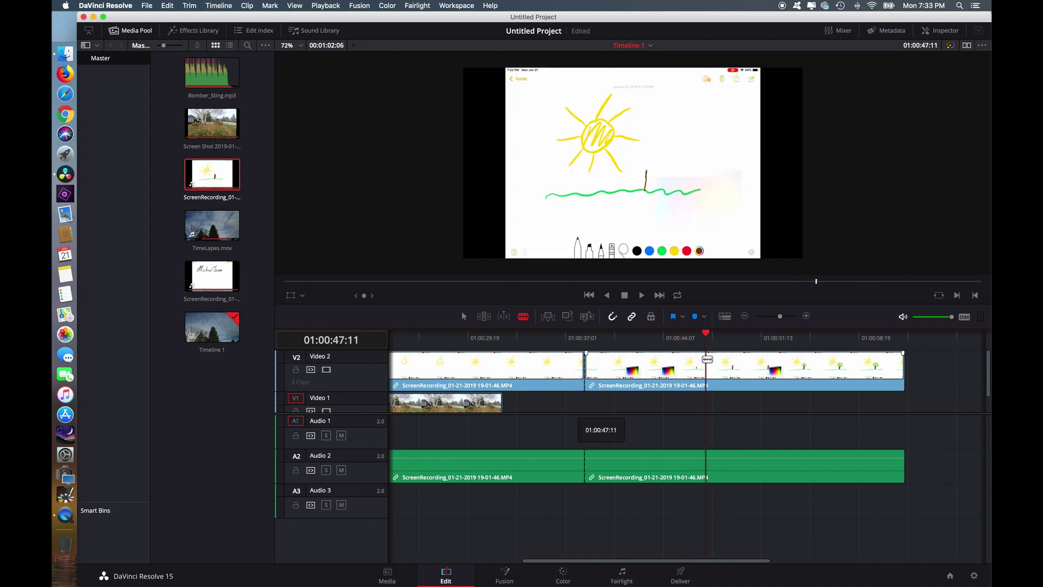
pyautogui.click(707, 365)
pyautogui.rightClick(648, 369)
pyautogui.click(674, 228)
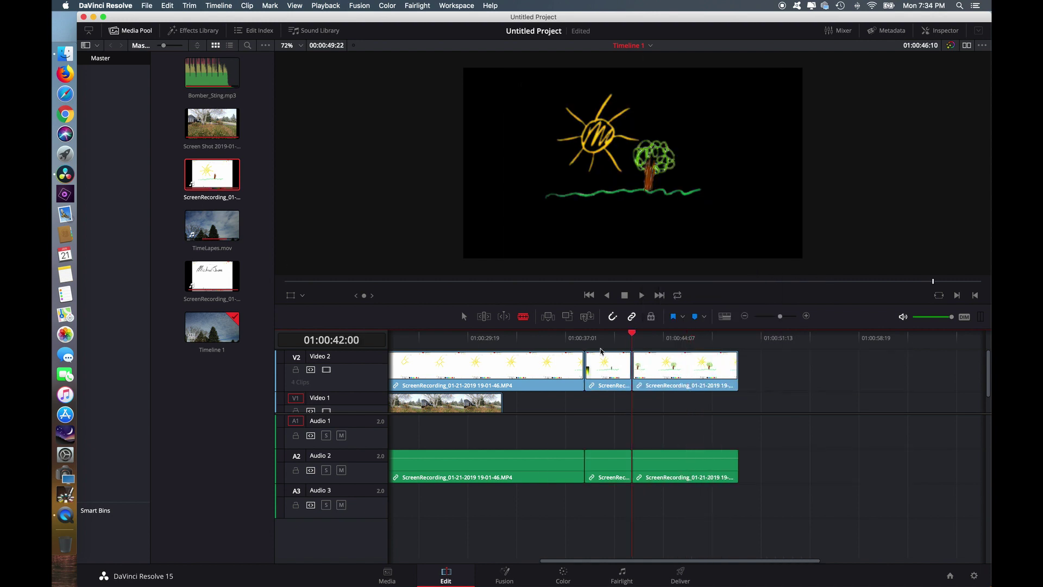
pyautogui.click(461, 340)
pyautogui.click(464, 316)
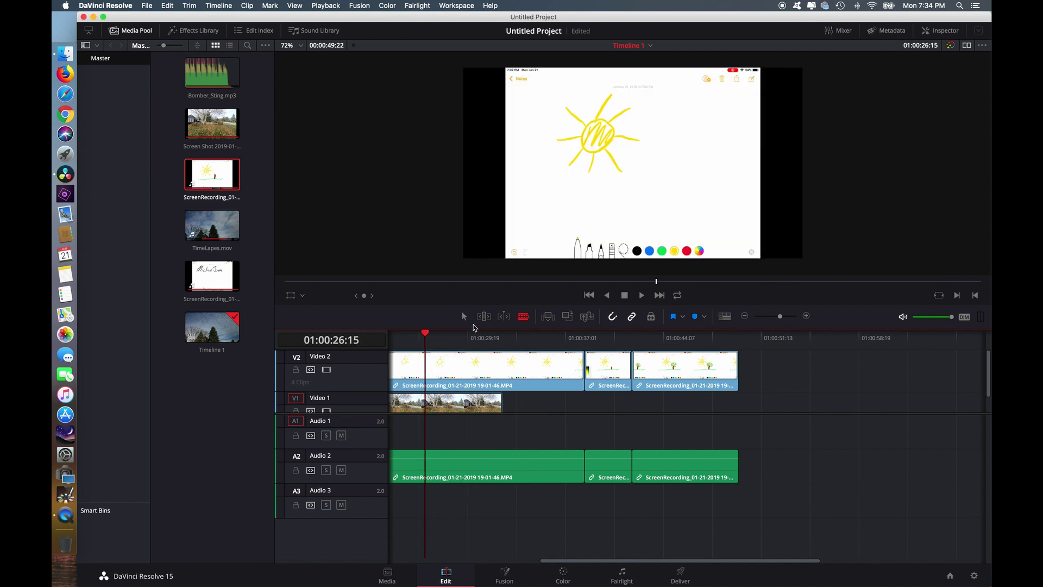
pyautogui.press('super+z')
pyautogui.hscroll(-10, 451, 330)
pyautogui.click(604, 338)
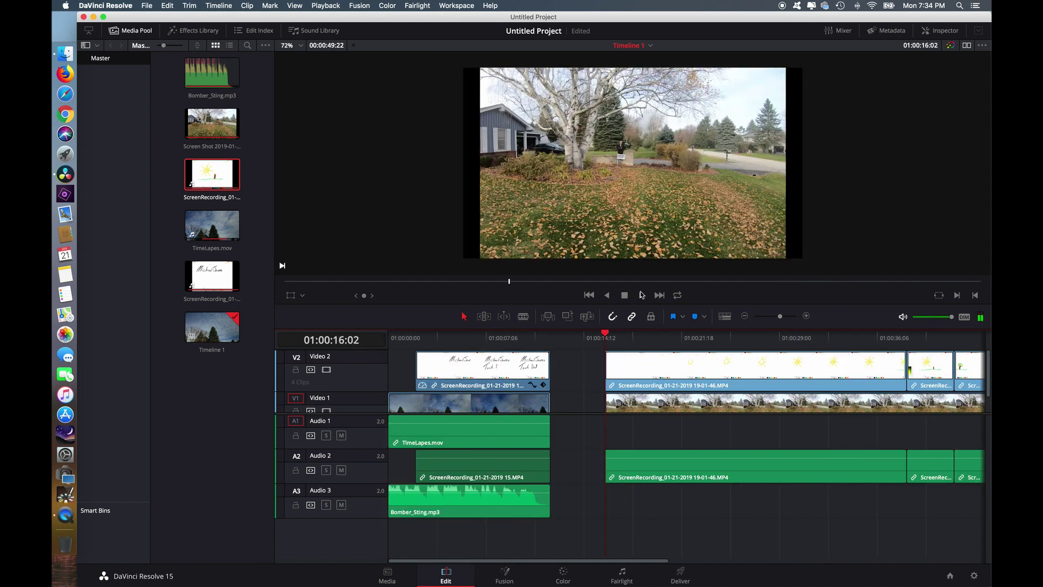
pyautogui.click(641, 295)
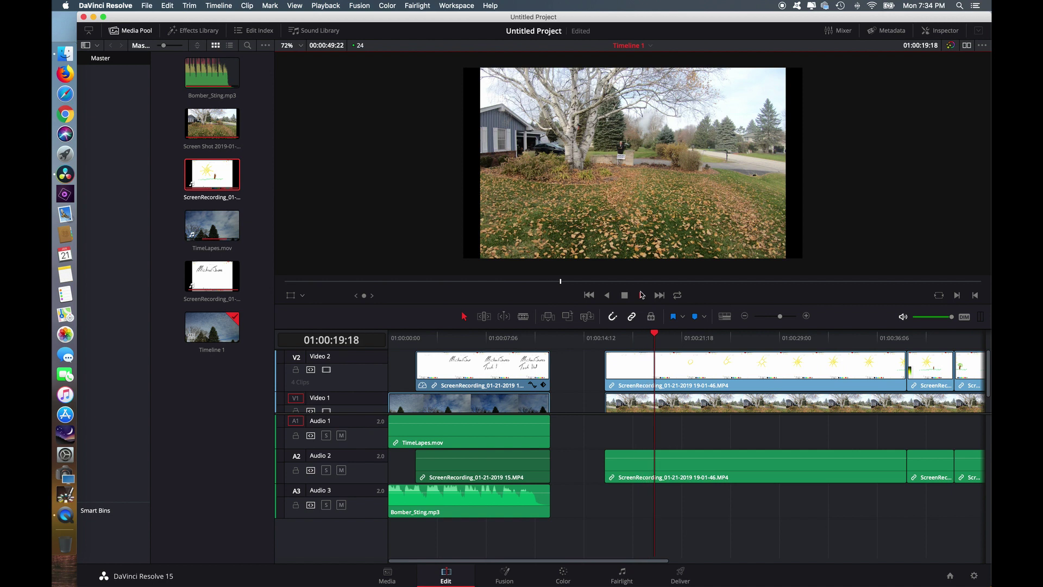